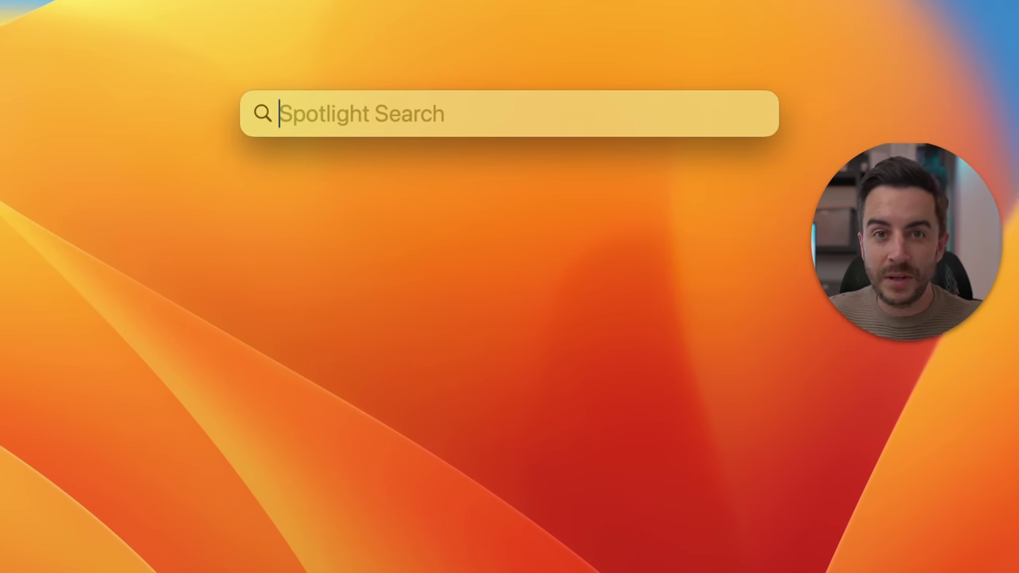
Open Spotlight and search for 'pitch deck'
type("pitch")
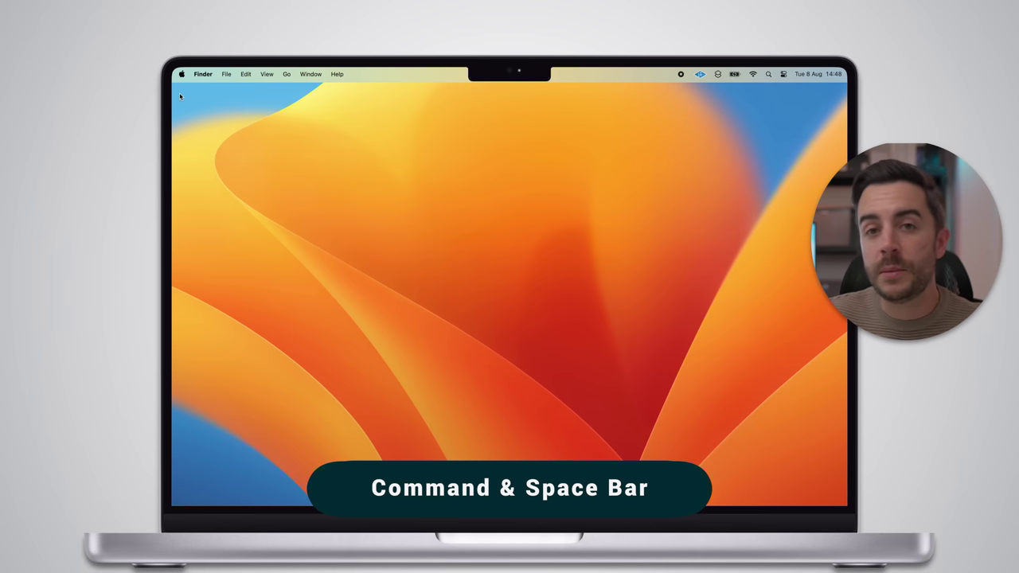
key("super+space")
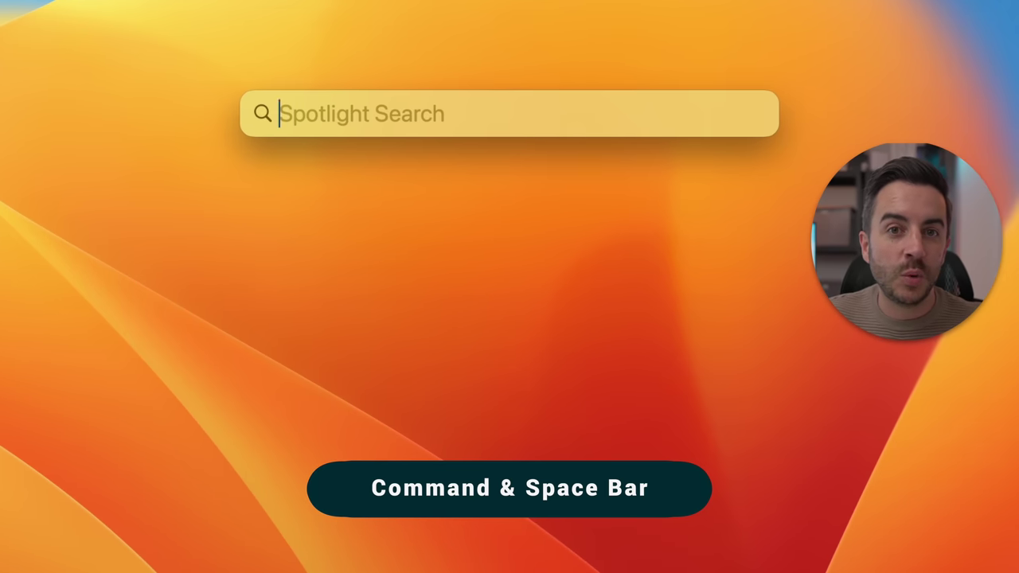
type("pitch deck")
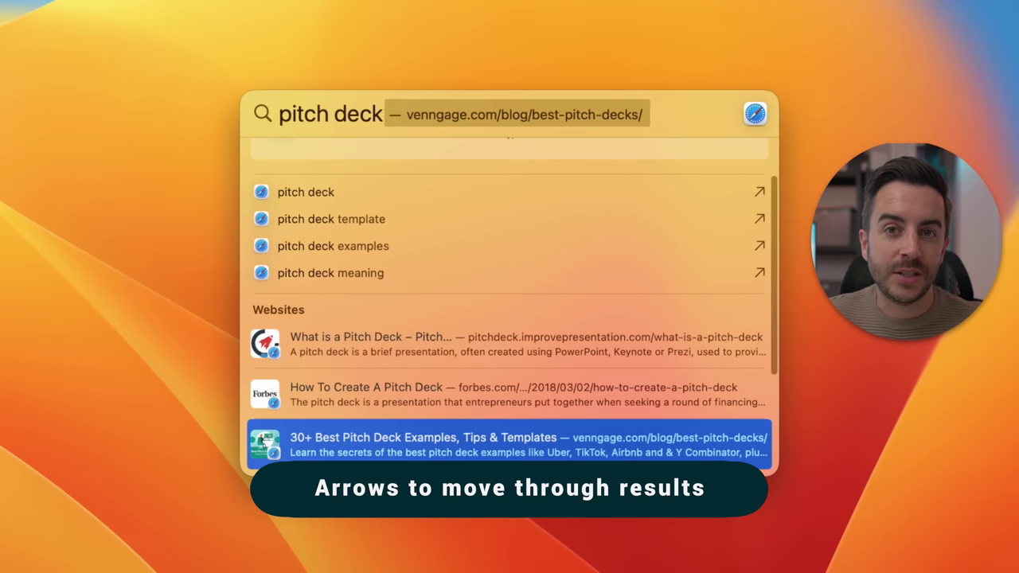
Move through the pitch deck results and open the Pitch Deck PDF
key("Down")
key("Down")
key("Down")
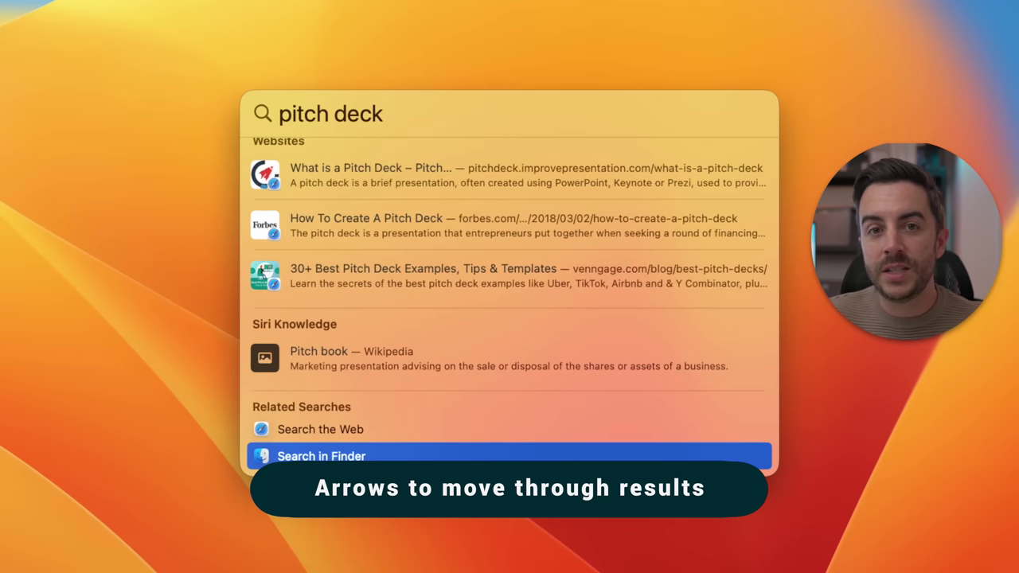
key("Down")
key("Down")
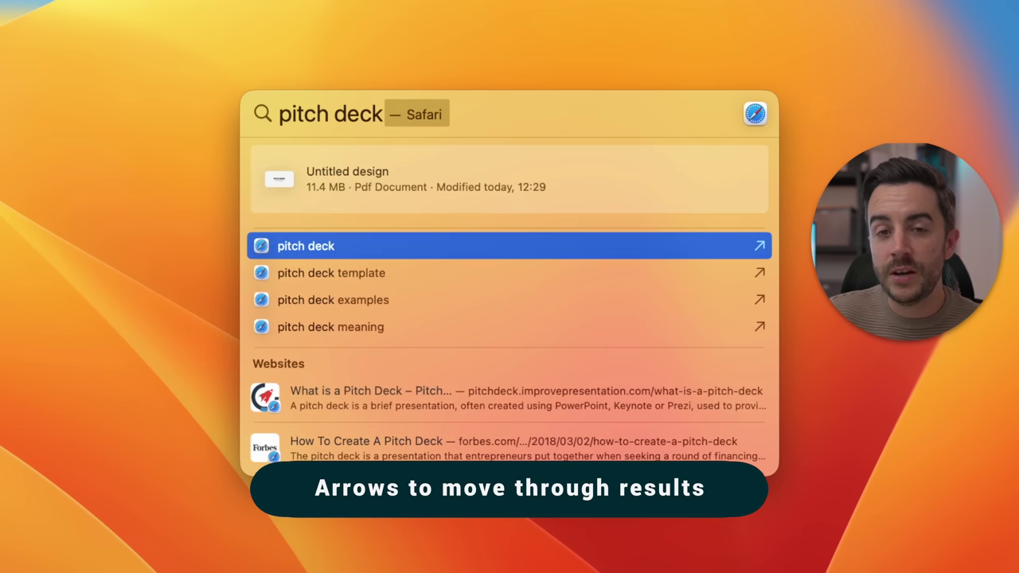
key("super+Down")
key("super+Down")
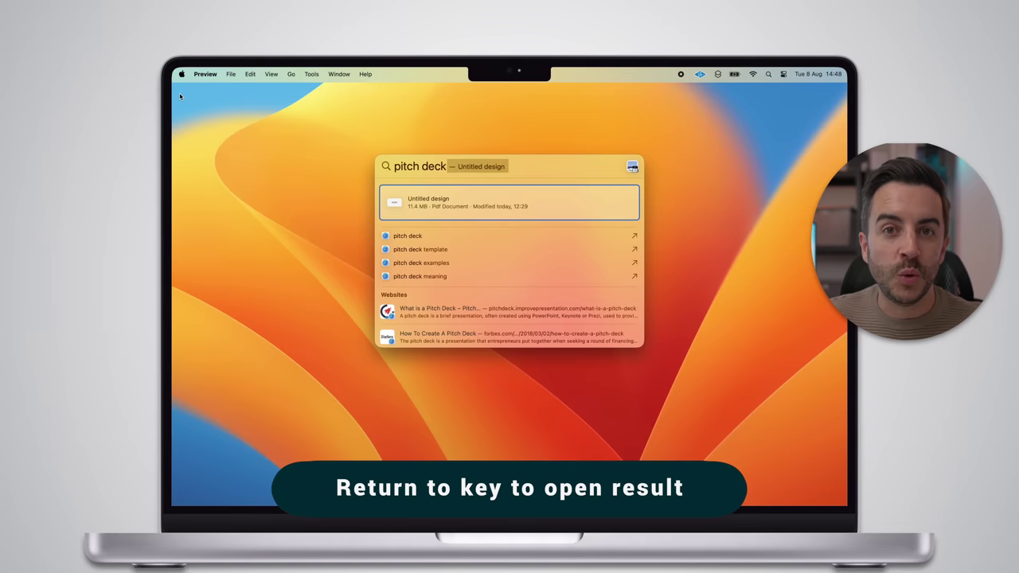
key("Return")
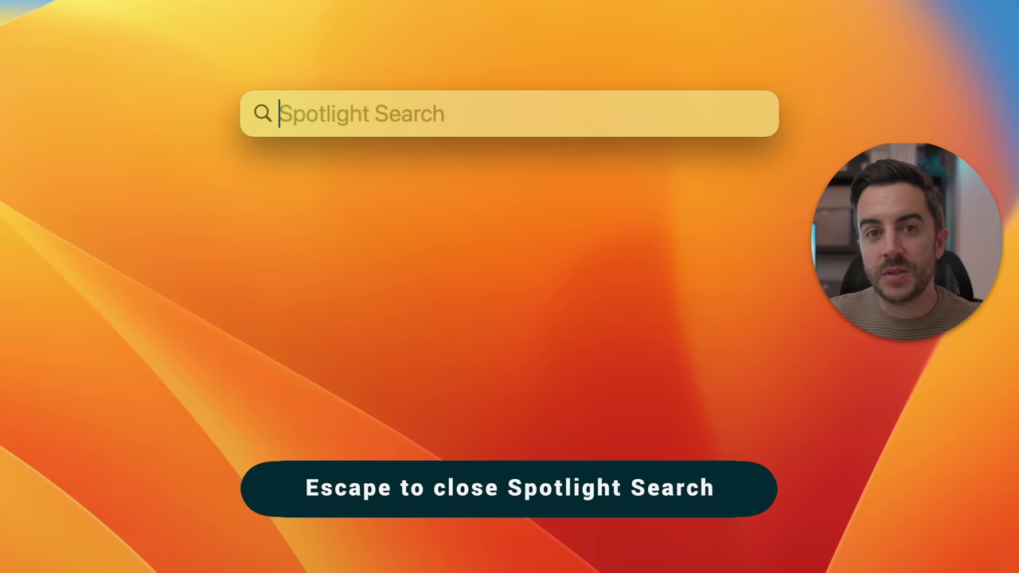
Close the search, step down to the pitch deck meaning suggestion and move focus between query and results
key("Escape")
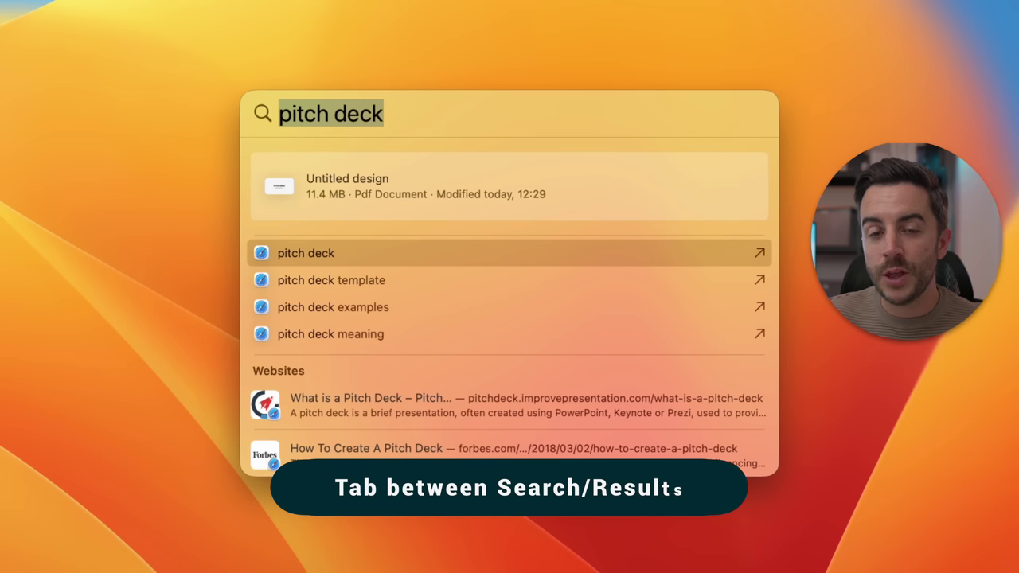
key("Down")
key("Down")
key("Down")
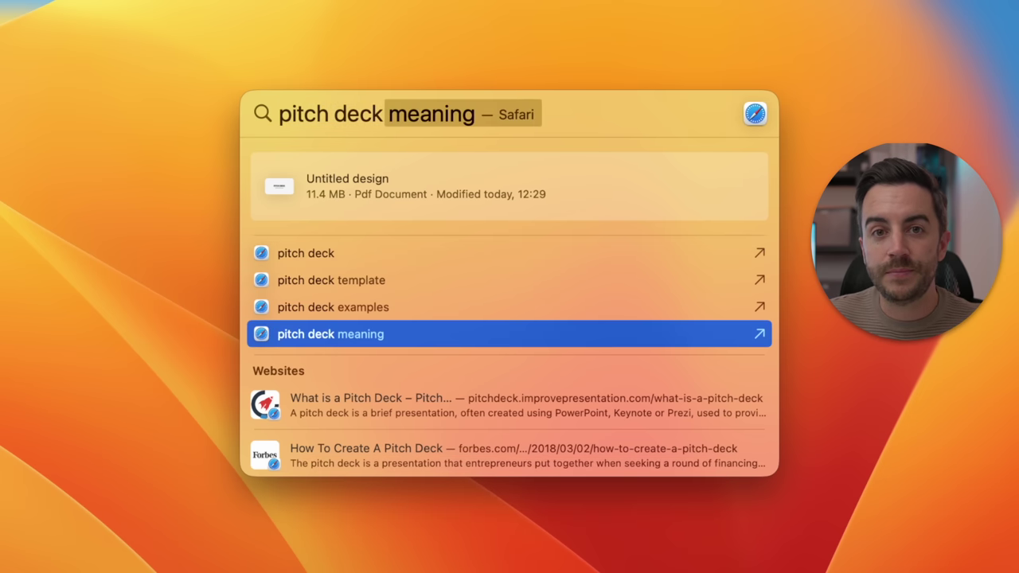
key("Tab")
key("Tab")
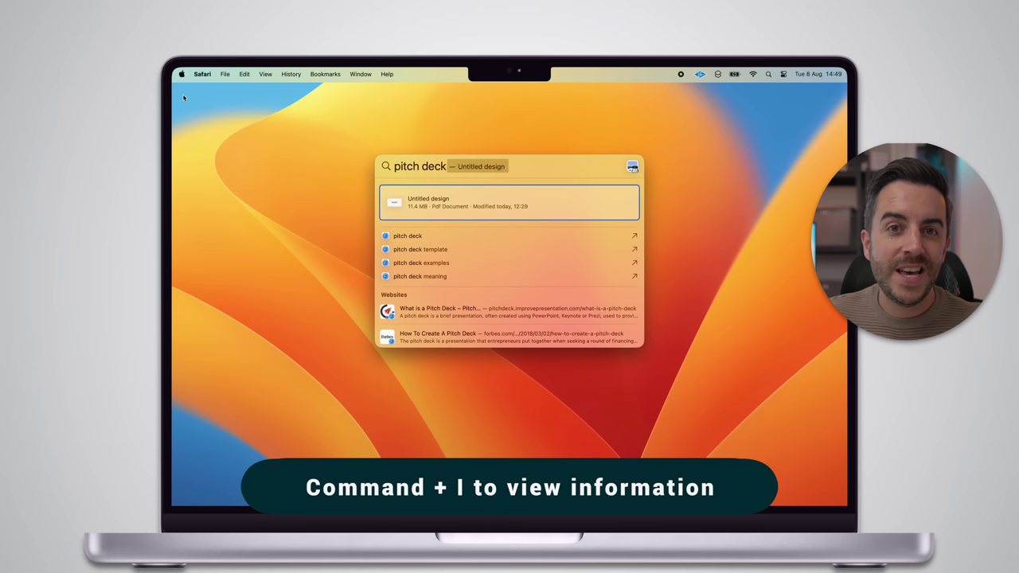
Show Pitch Deck.pdf's info, reveal it in Finder, and close its quick preview
key("super+i")
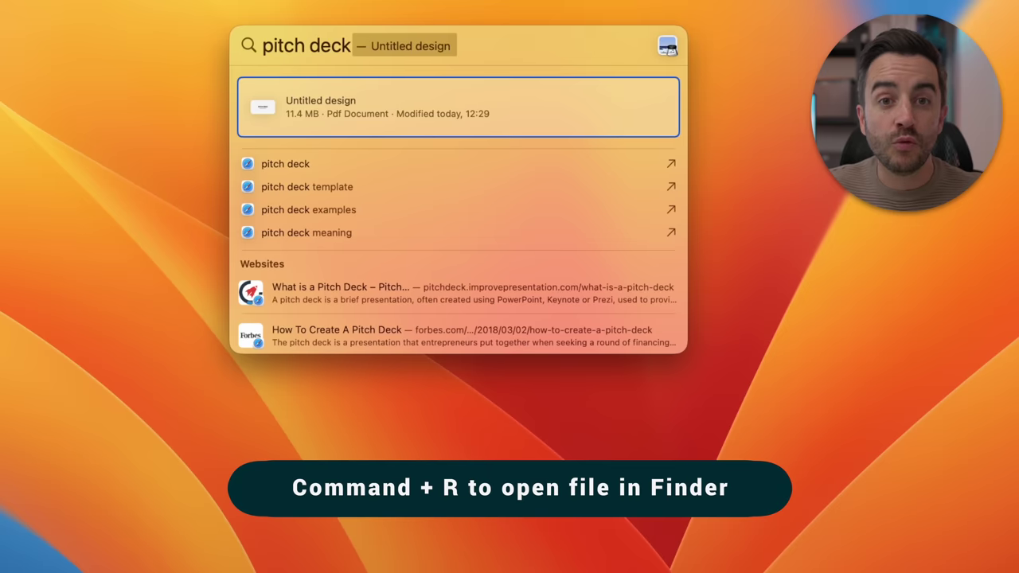
key("super+r")
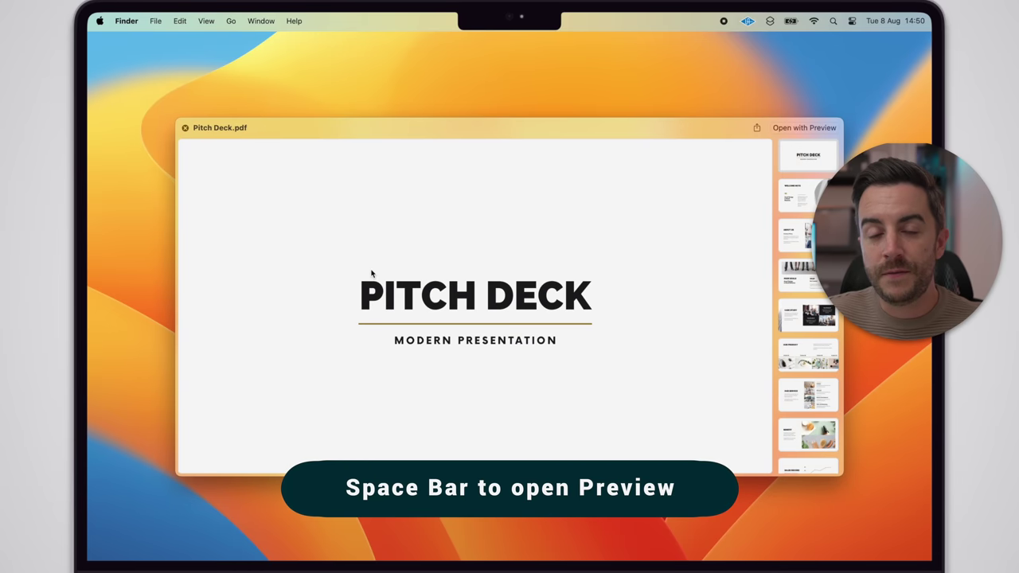
key("space")
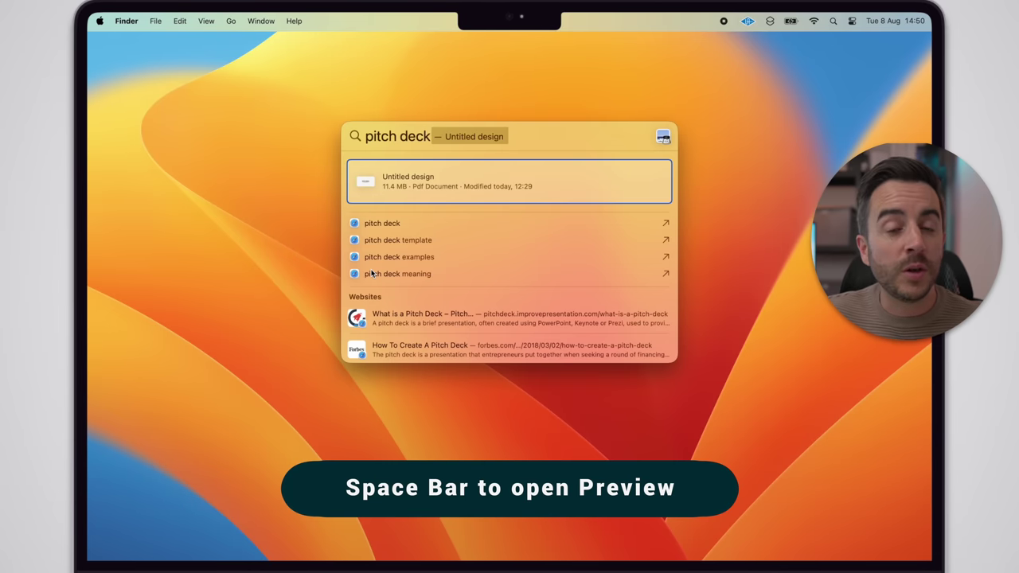
Quick-preview the Google results for 'pitch deck' and step down through the suggestions
key("Down")
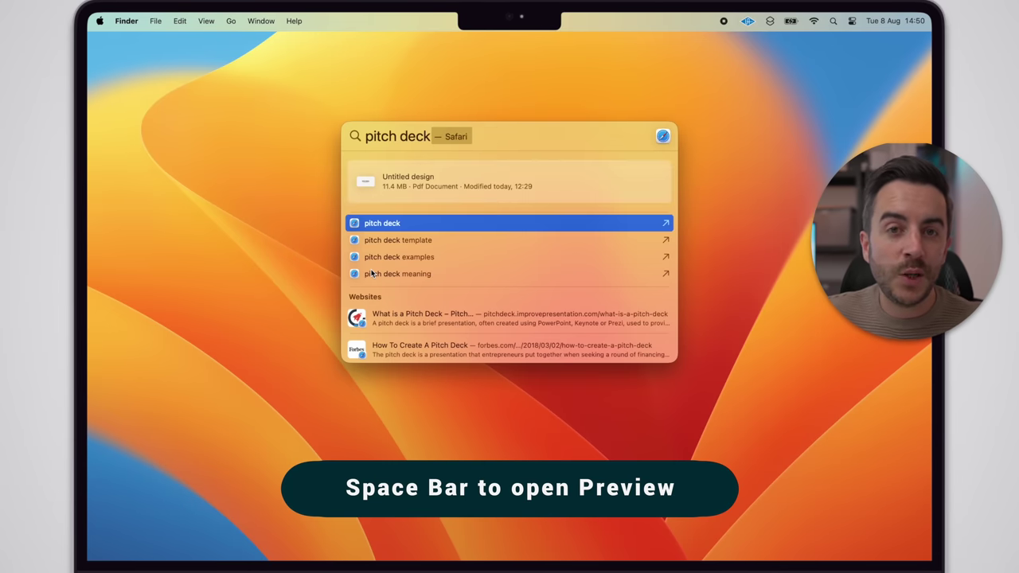
key("space")
key("space")
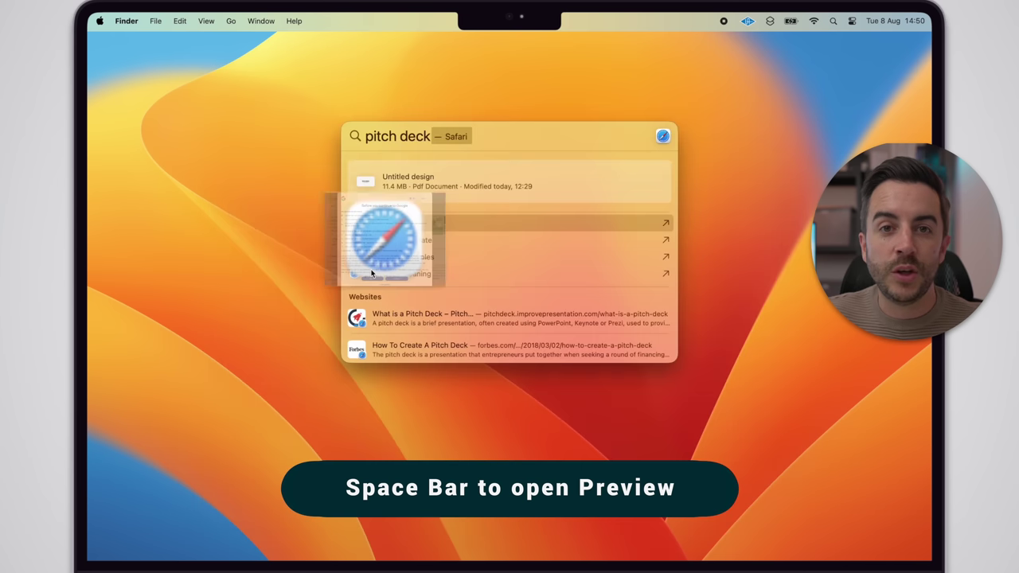
key("Down")
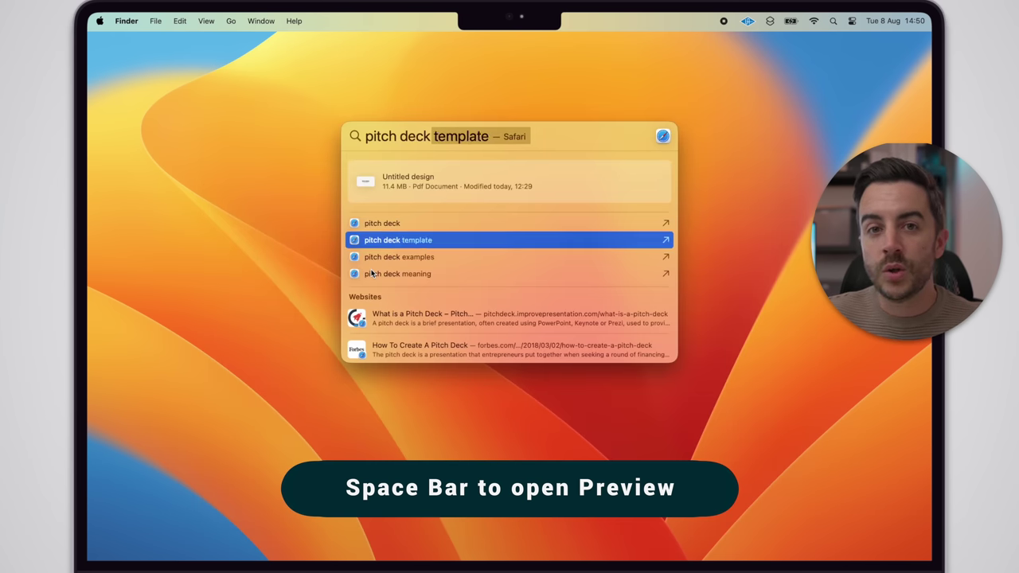
key("Down")
key("Down")
key("Down")
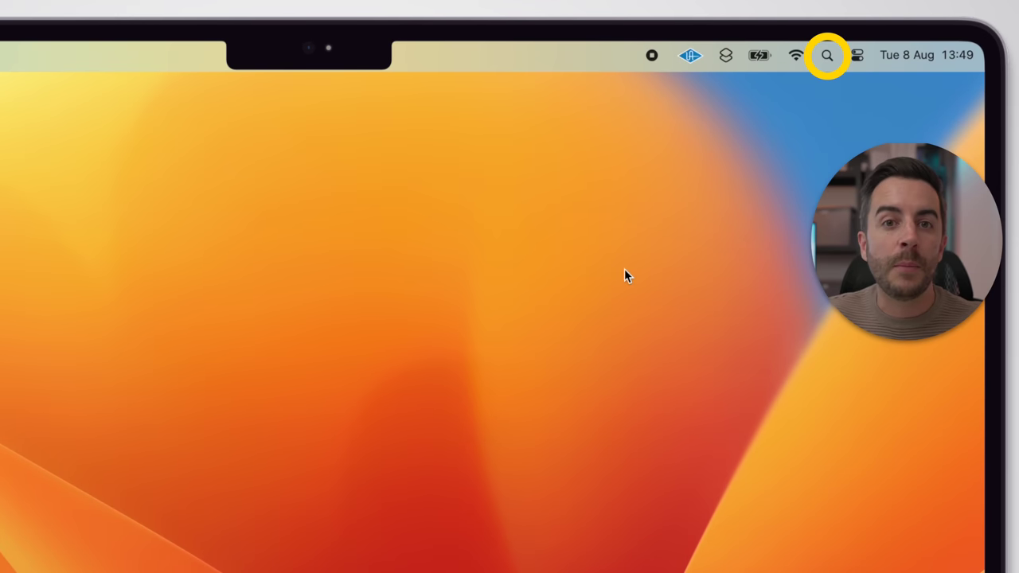
left_click(826, 57)
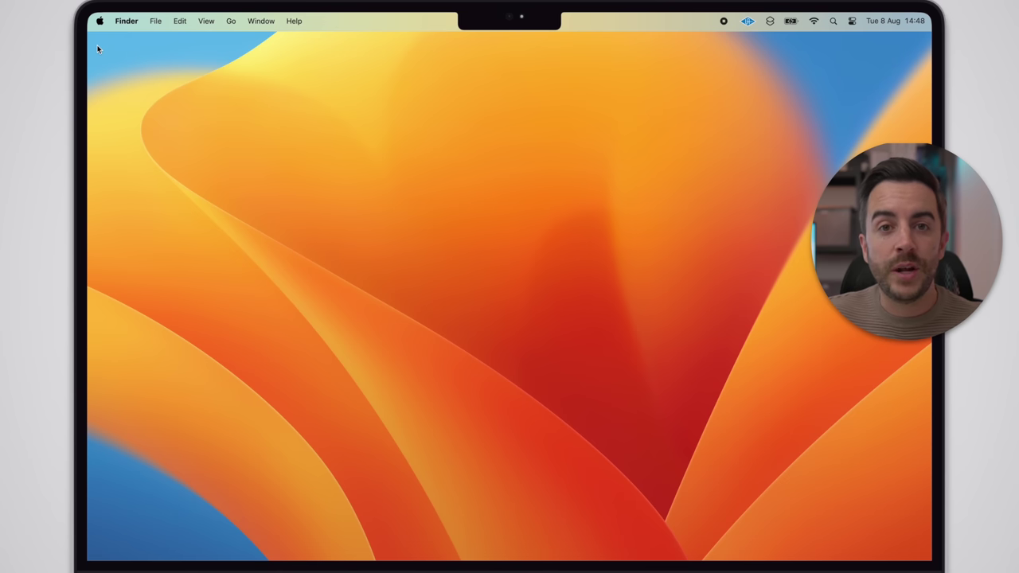
key("super+space")
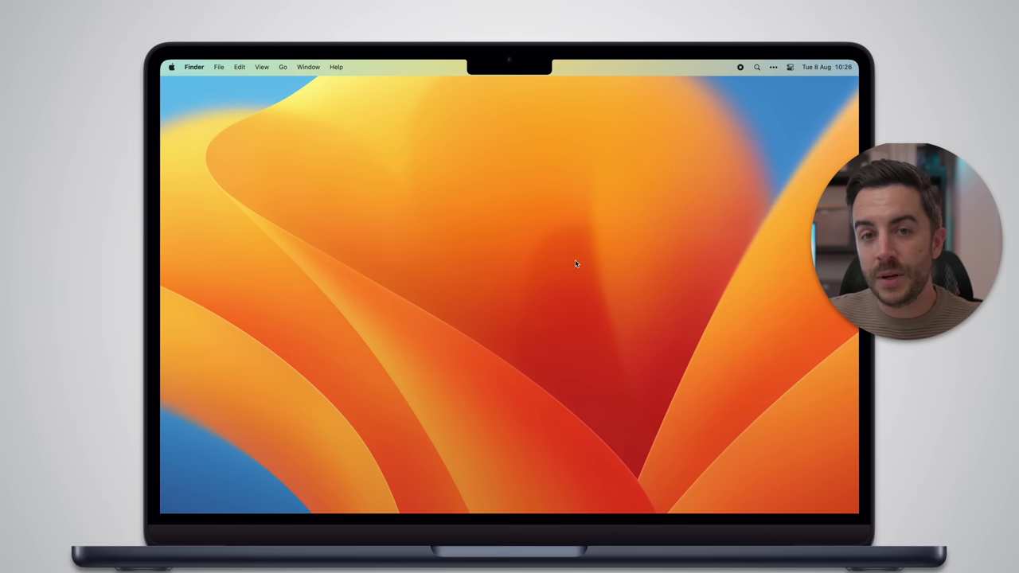
Drag the Spotlight bar to the lower left and reopen it to see it stay there
key("super+space")
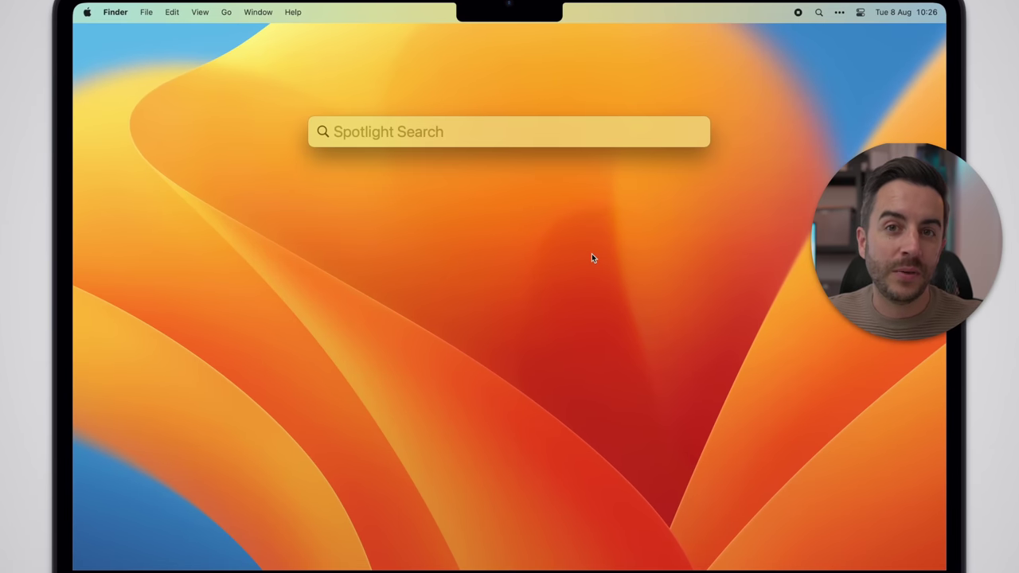
left_click_drag(381, 130, 171, 515)
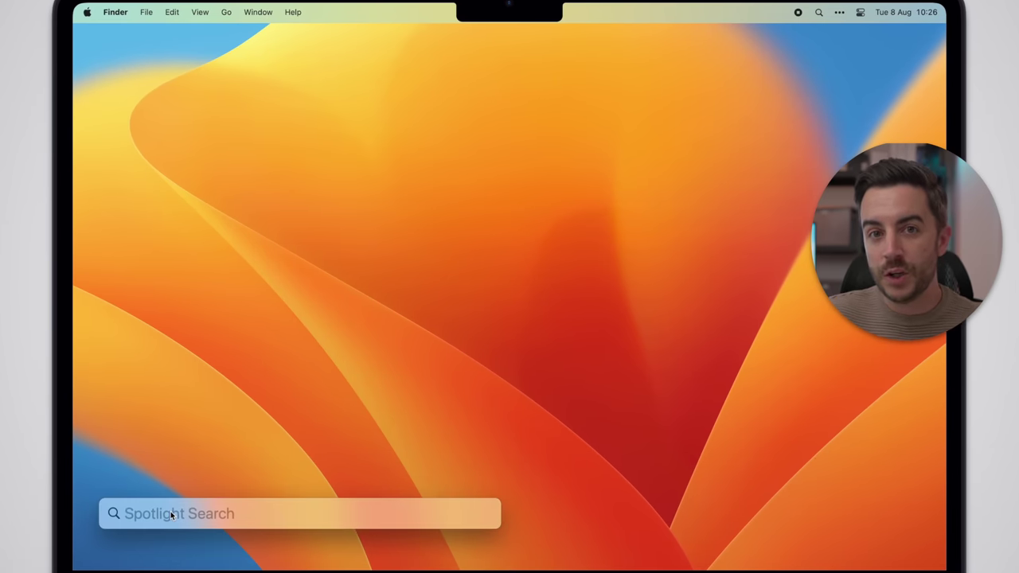
key("Escape")
key("super+space")
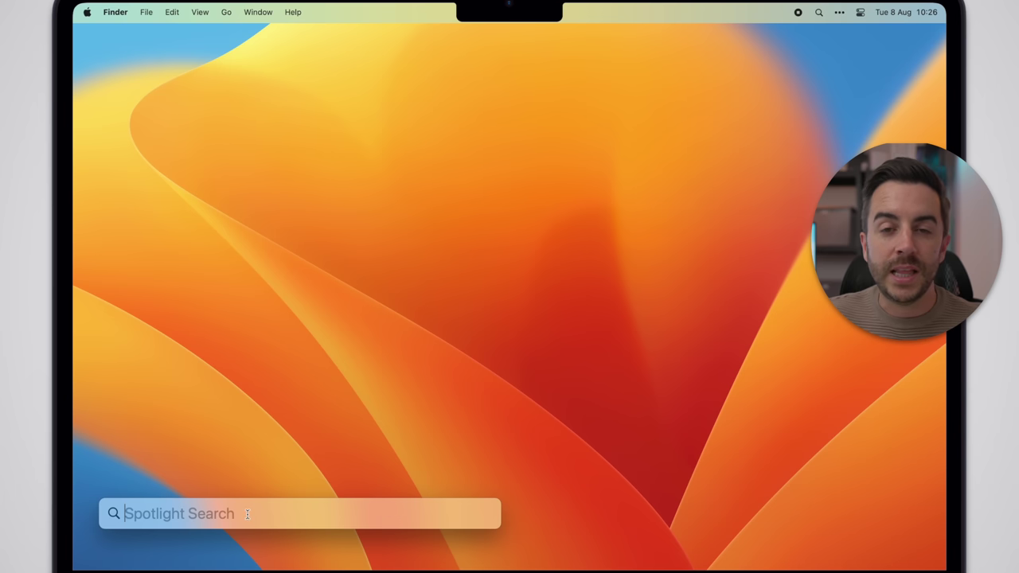
Move the bar to the upper right, then reset it to its centred default with the menu-bar magnifier
left_click_drag(247, 514, 680, 76)
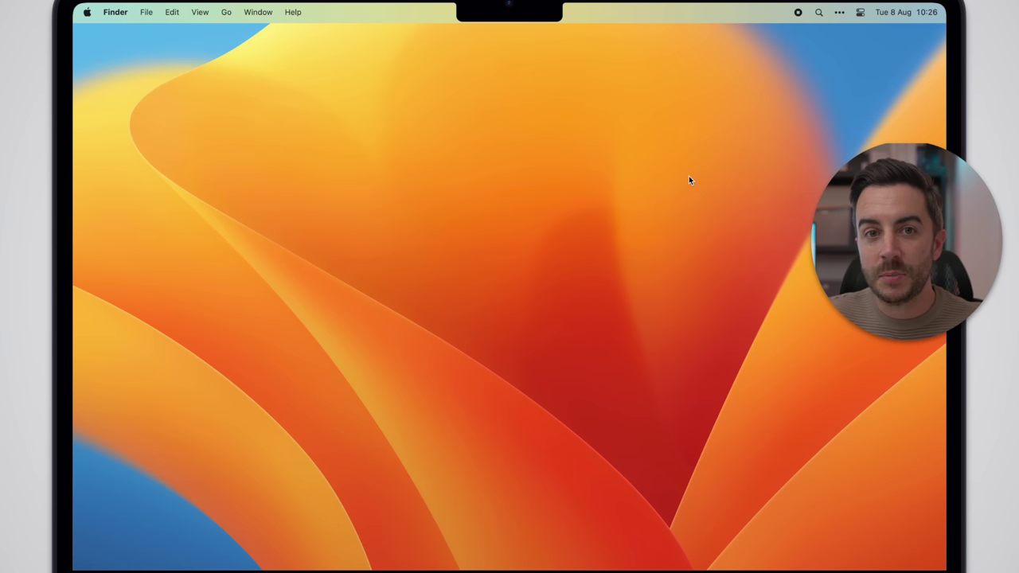
key("super+space")
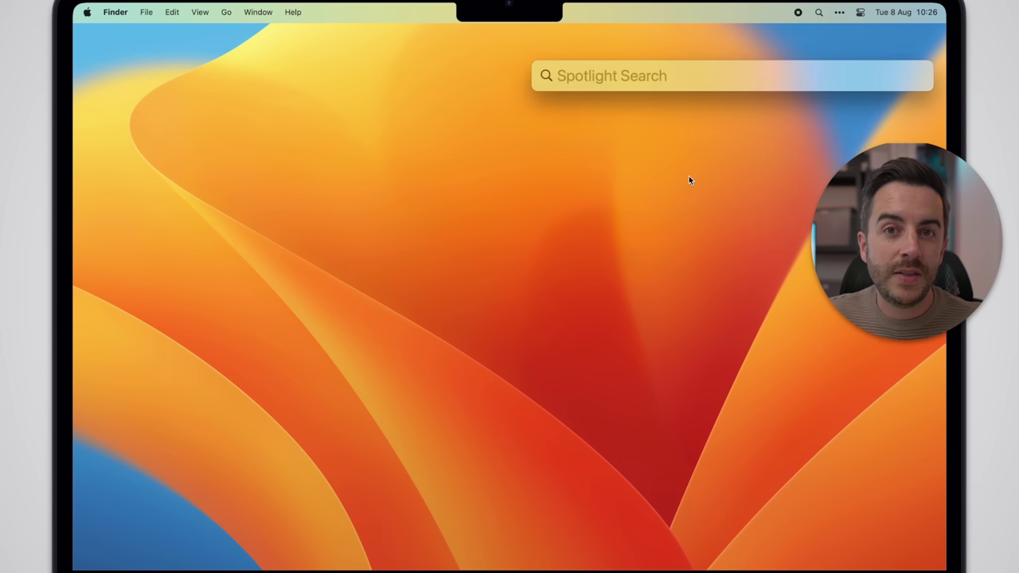
left_click(818, 12)
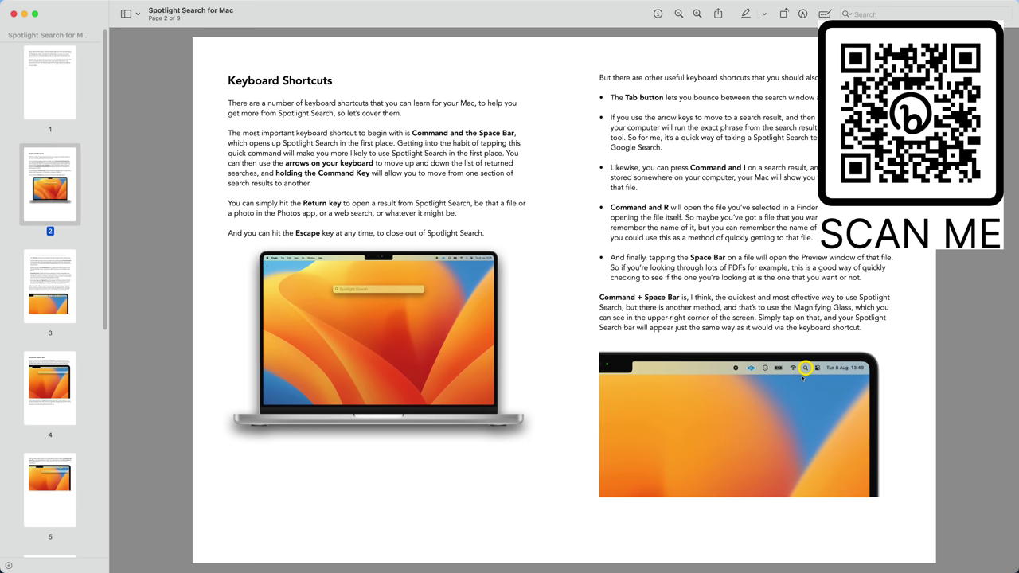
Go from page 4 to page 6 of the Spotlight Search for Mac PDF guide
left_click(50, 388)
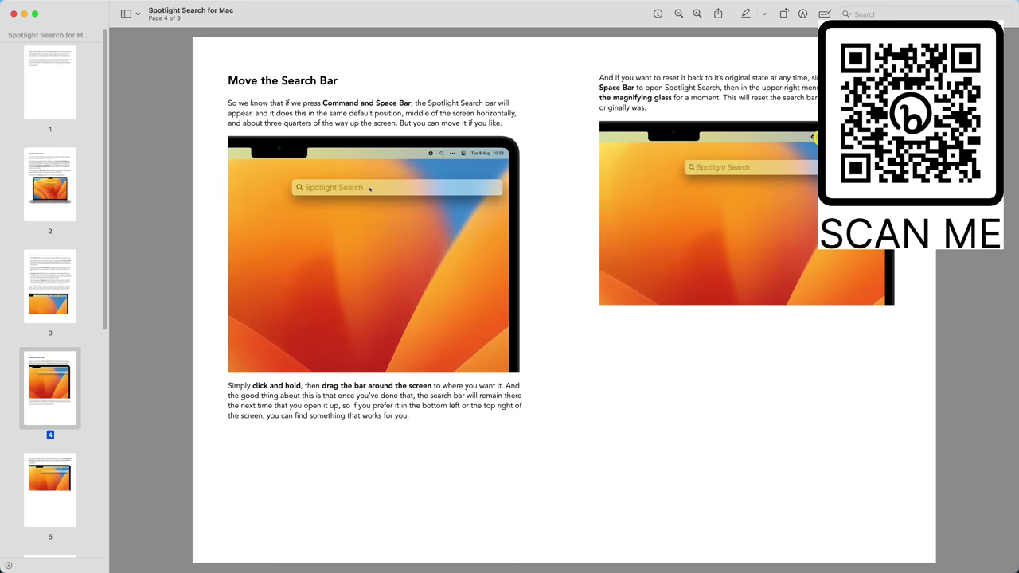
key("Down")
key("Down")
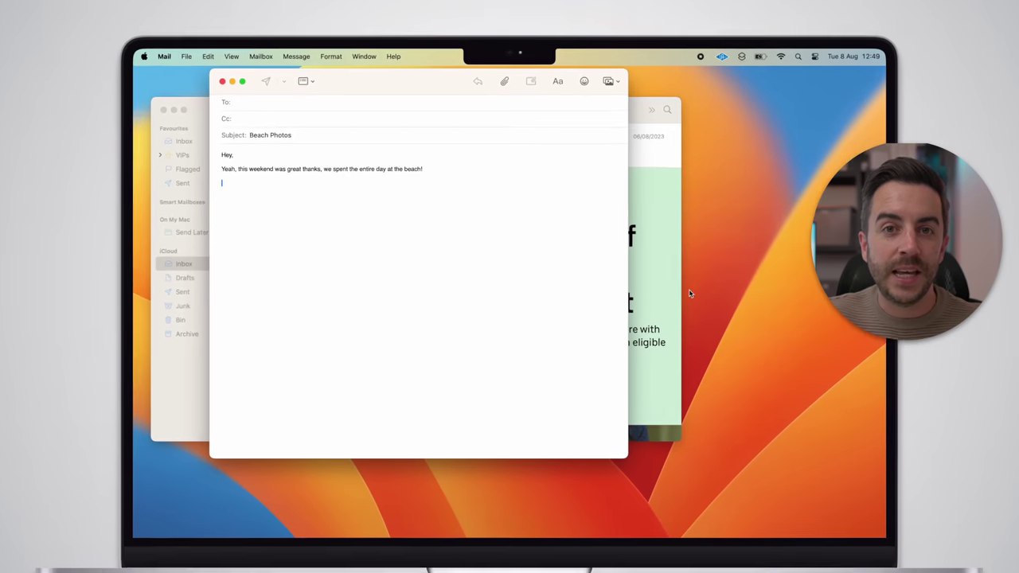
Search Spotlight for 'beach' over the email and show only the photo results
key("super+space")
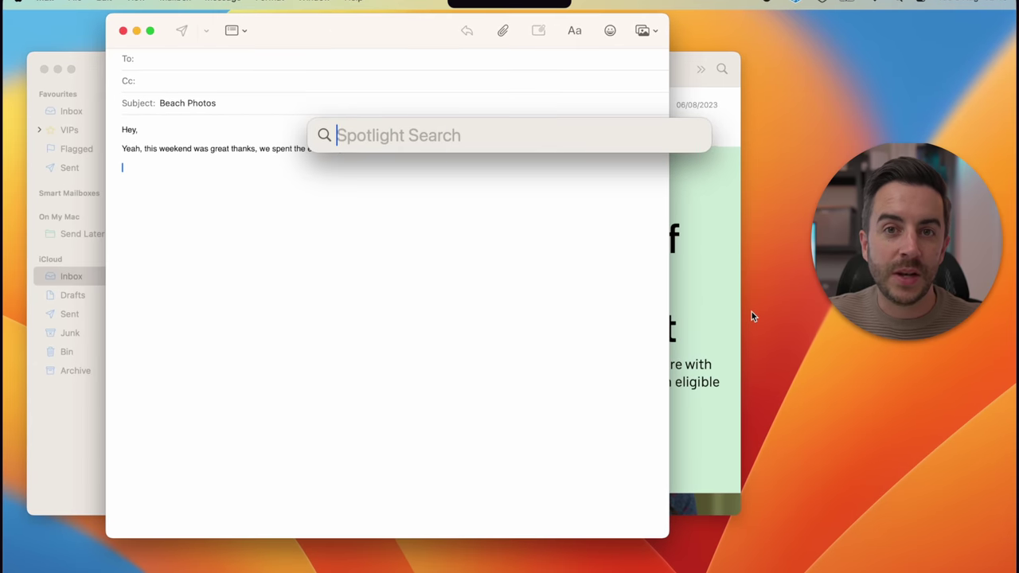
type("beach")
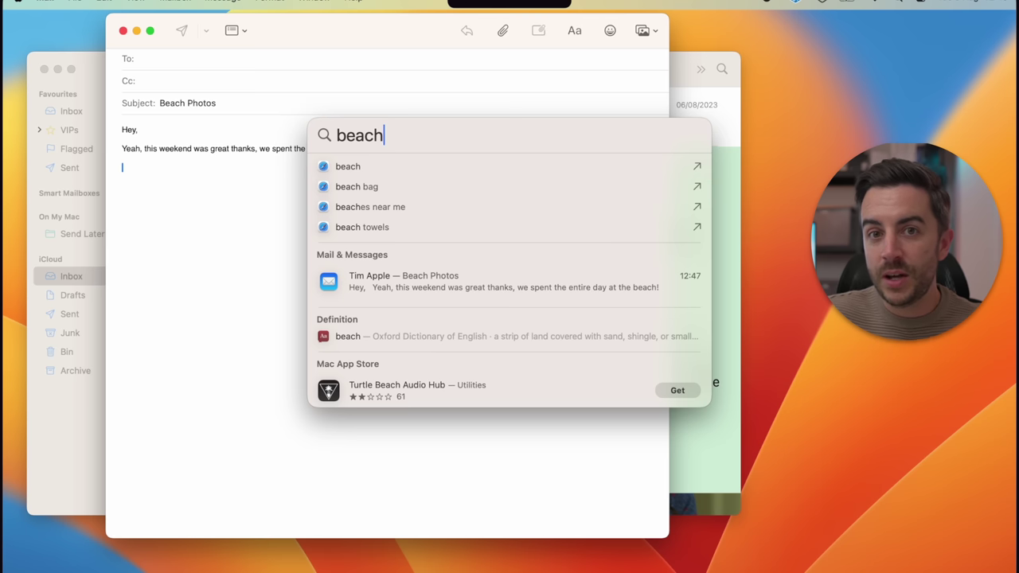
scroll(616, 348, "down", 10)
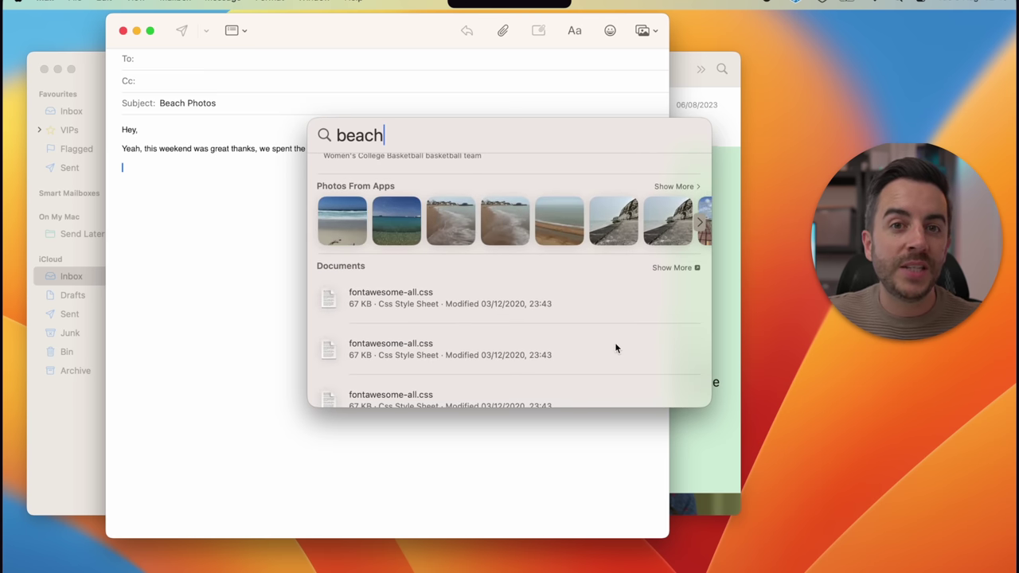
left_click(667, 186)
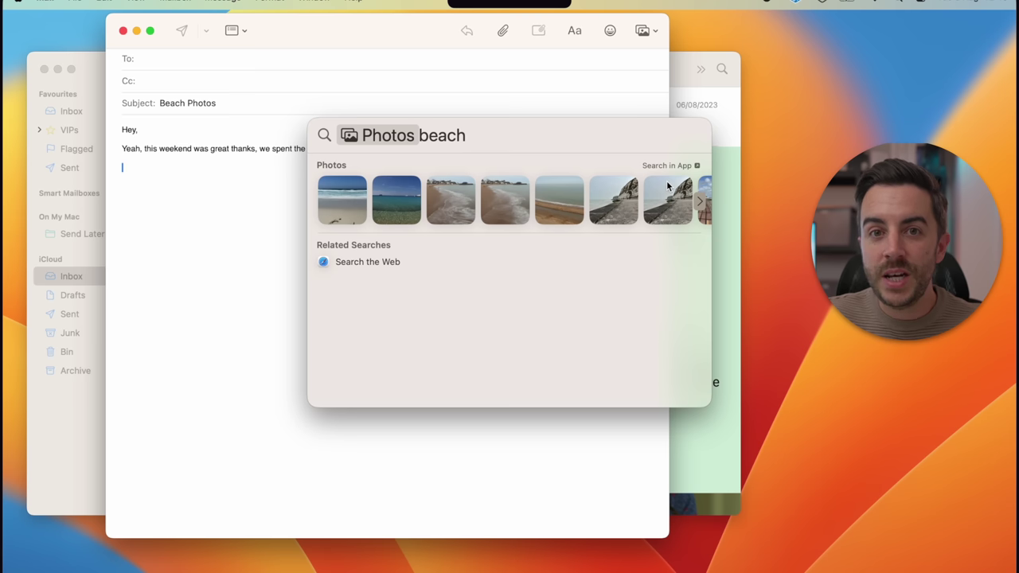
Quick Look the Platis Gialos Beach, Victoria Gardens and Moss Beach photos
left_click(408, 202)
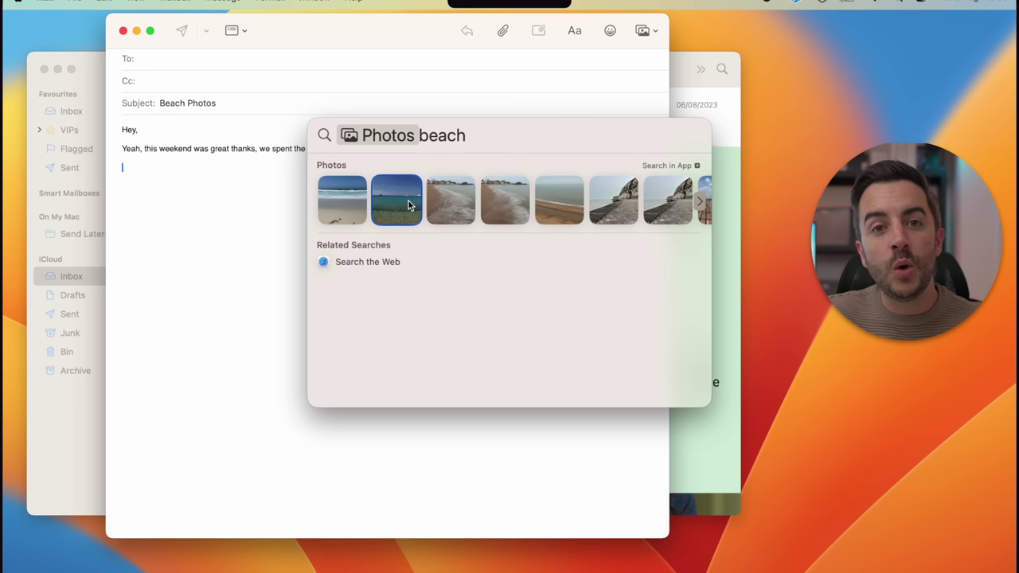
key("space")
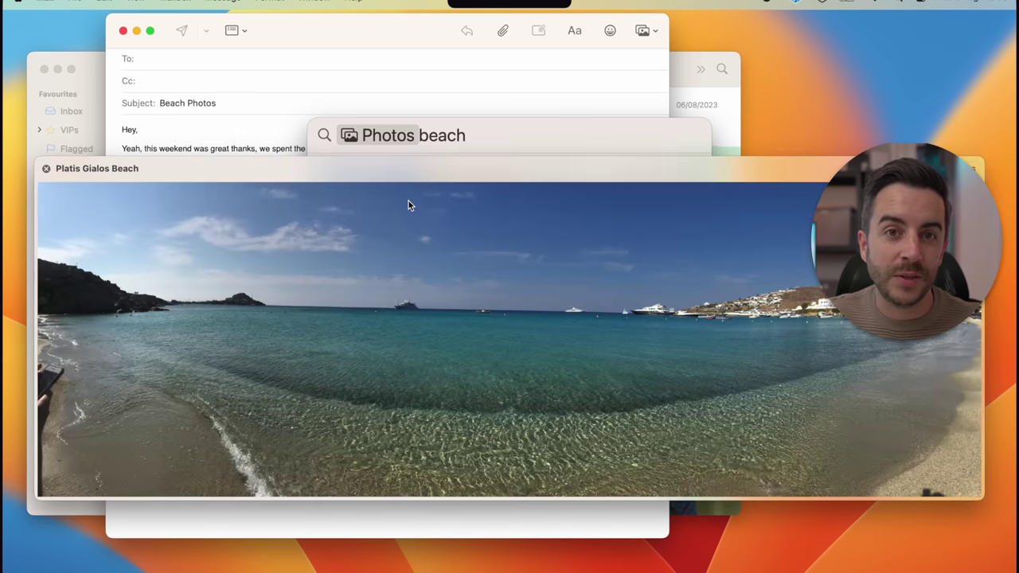
key("space")
key("Right")
key("space")
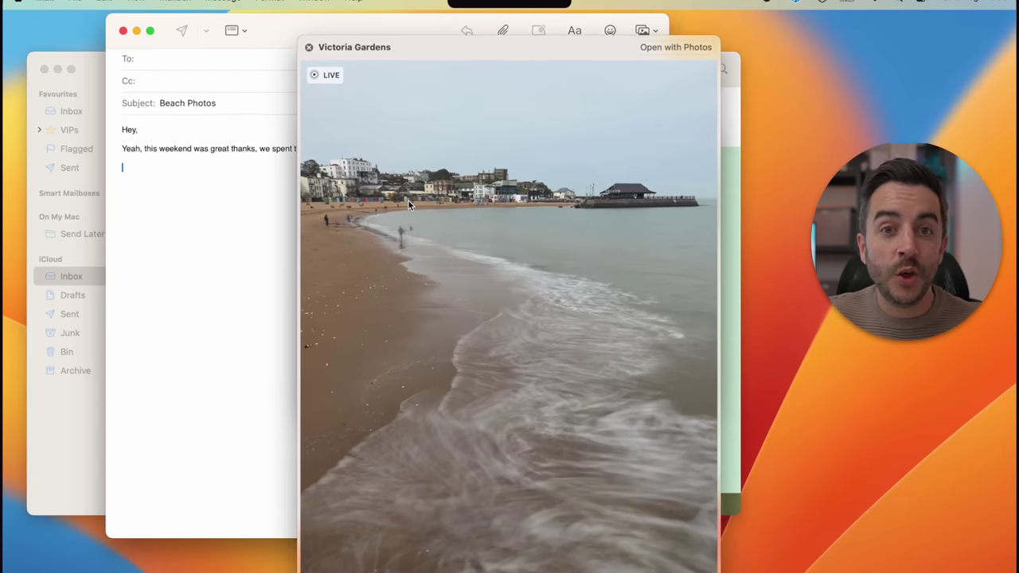
key("space")
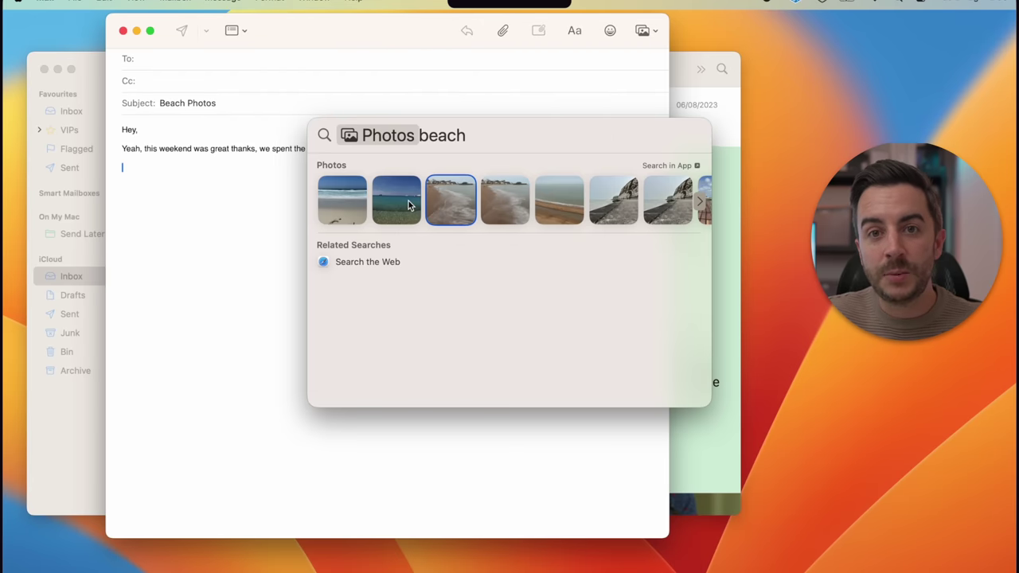
key("Left")
key("Left")
key("space")
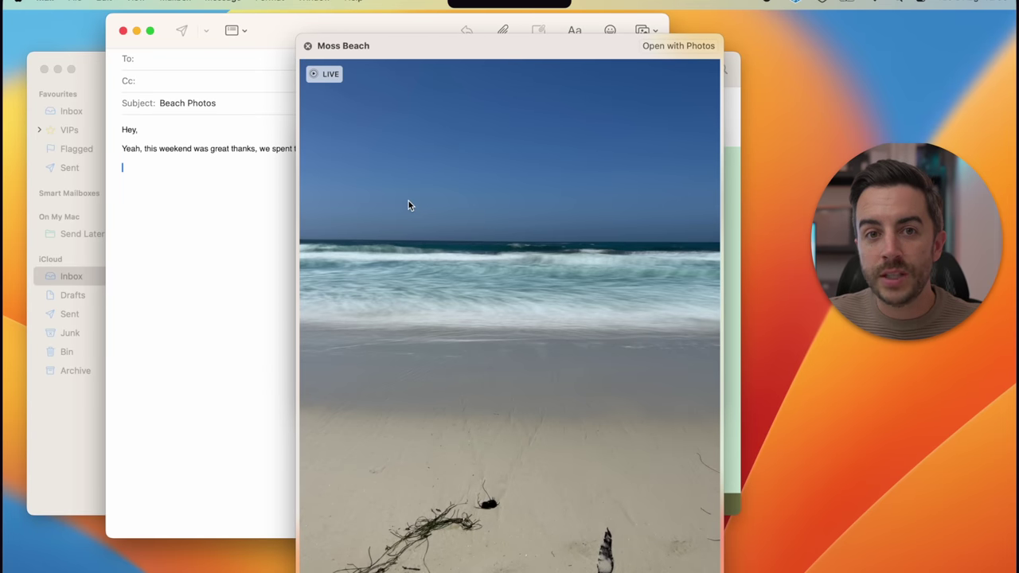
key("space")
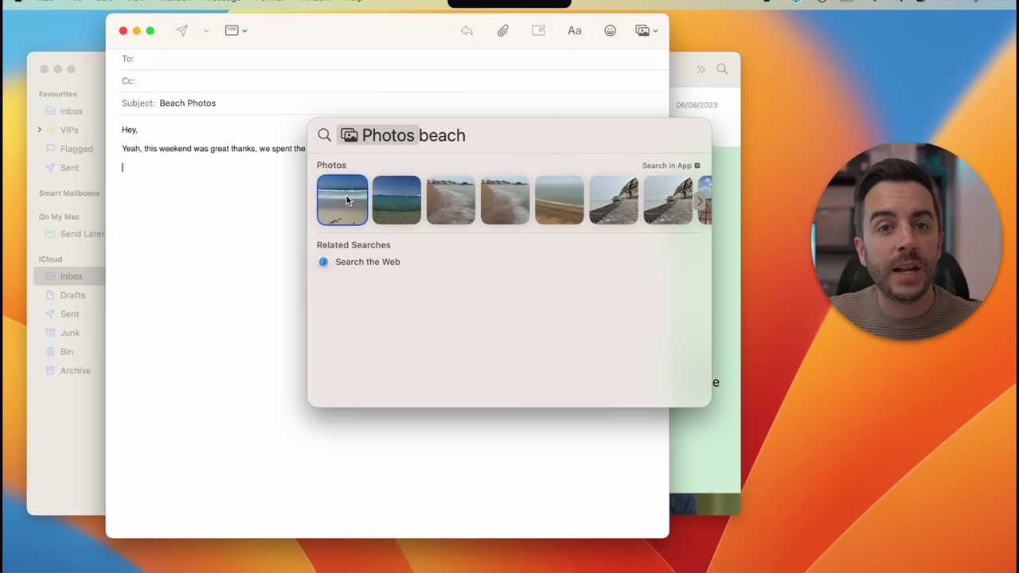
Drag the Moss Beach photo into the email body and clear the search query
left_click_drag(346, 200, 243, 243)
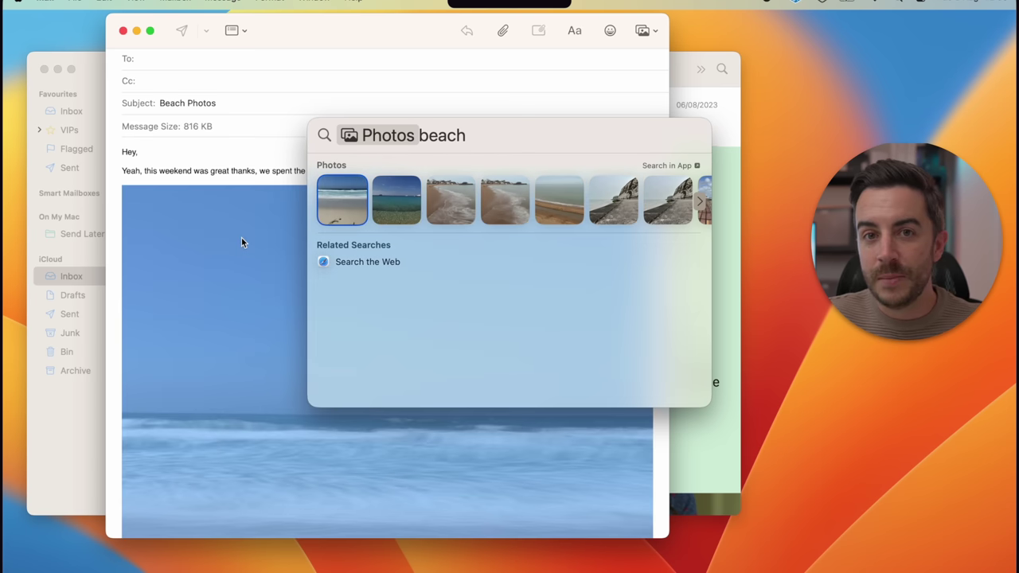
left_click(338, 158)
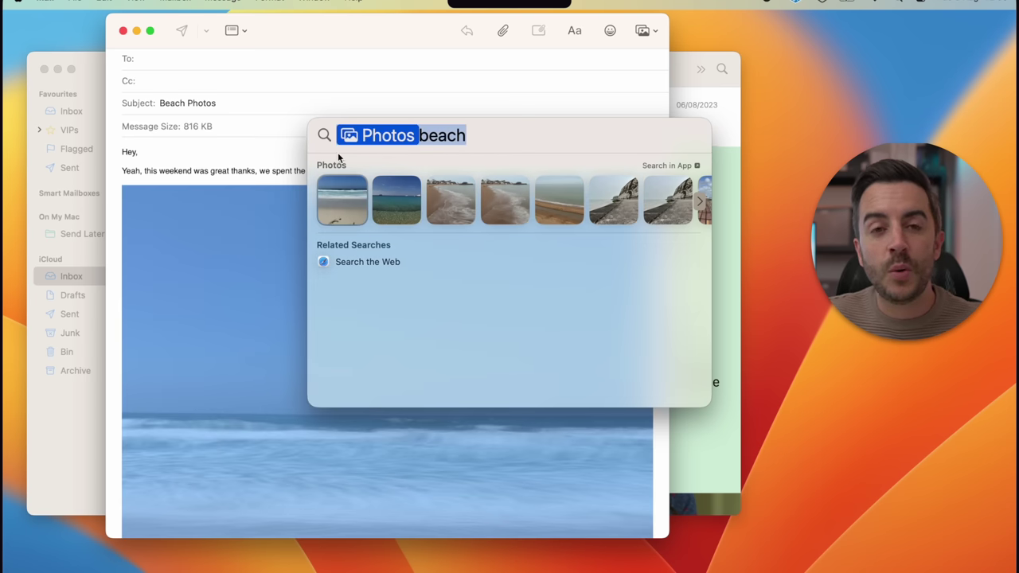
key("BackSpace")
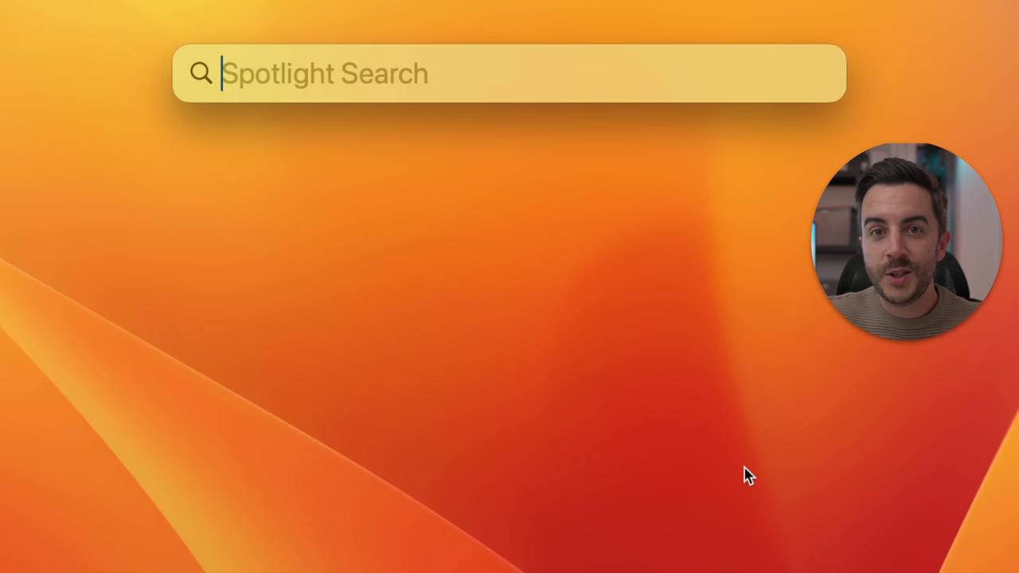
Search kind:app notes, then kind:jpeg beach, then kind:folder
type("kind:app notes")
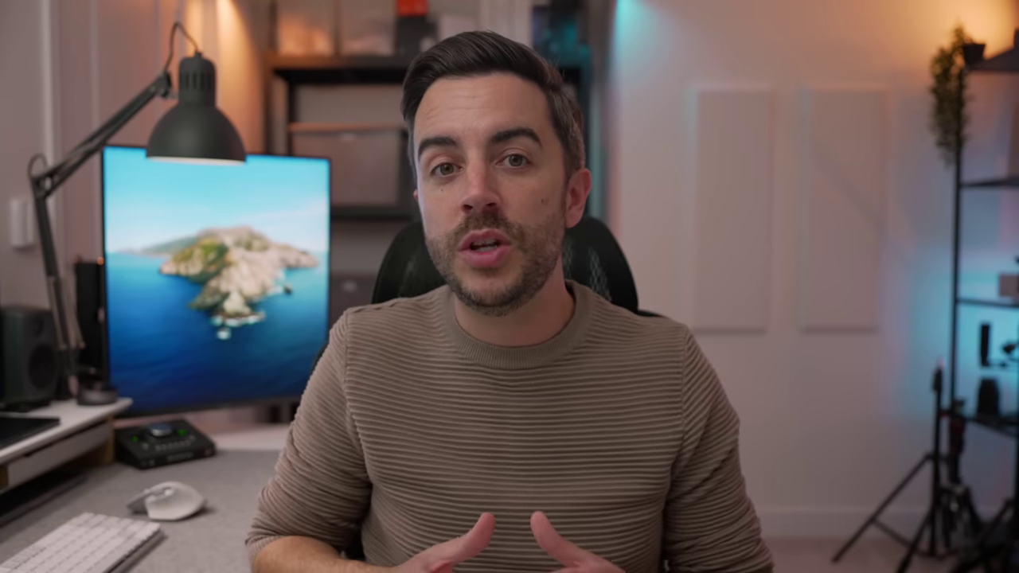
type("jpeg ")
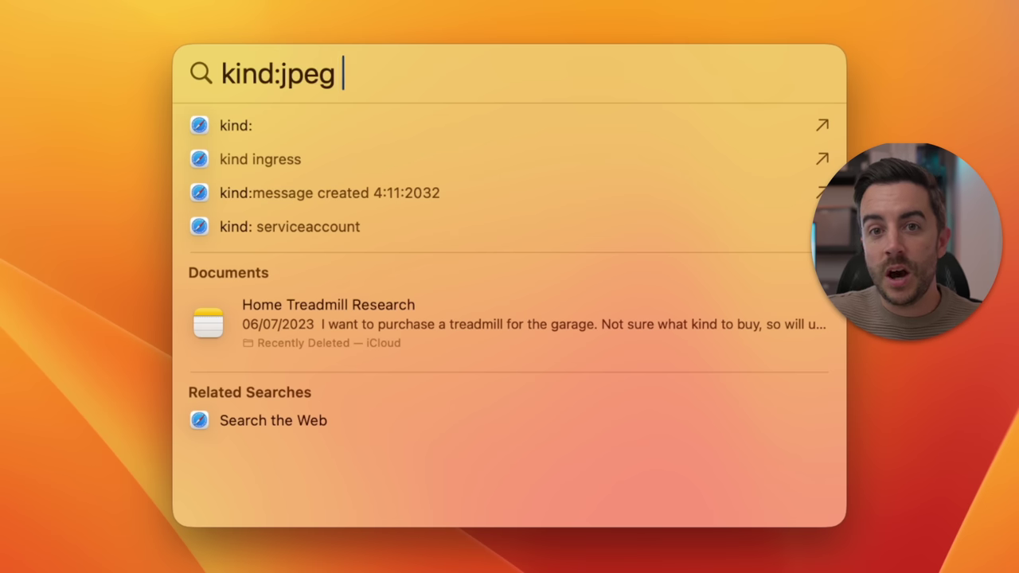
type("beach")
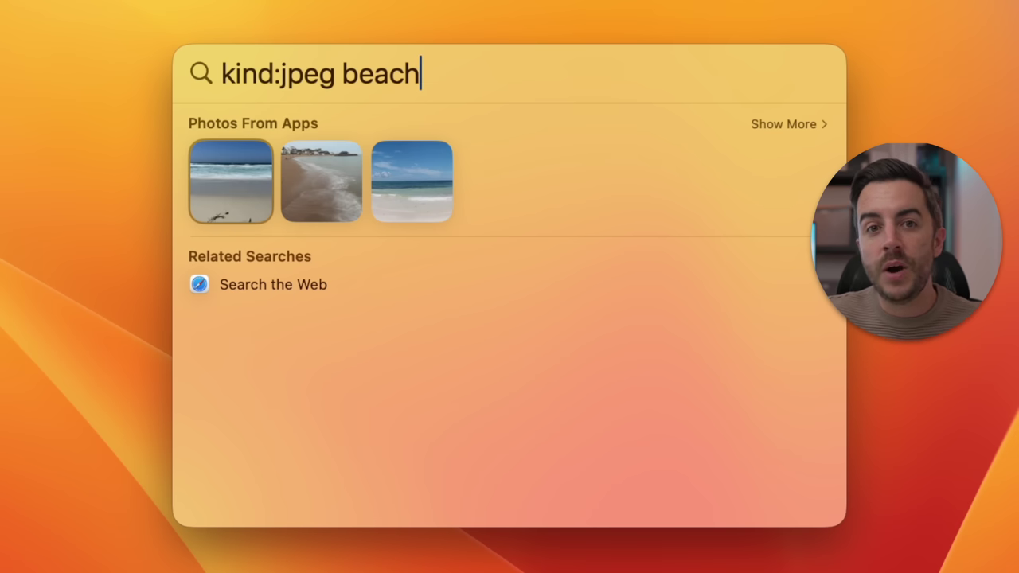
key("BackSpace")
key("BackSpace")
key("BackSpace")
key("BackSpace")
key("BackSpace")
key("BackSpace")
key("BackSpace")
key("BackSpace")
key("BackSpace")
key("BackSpace")
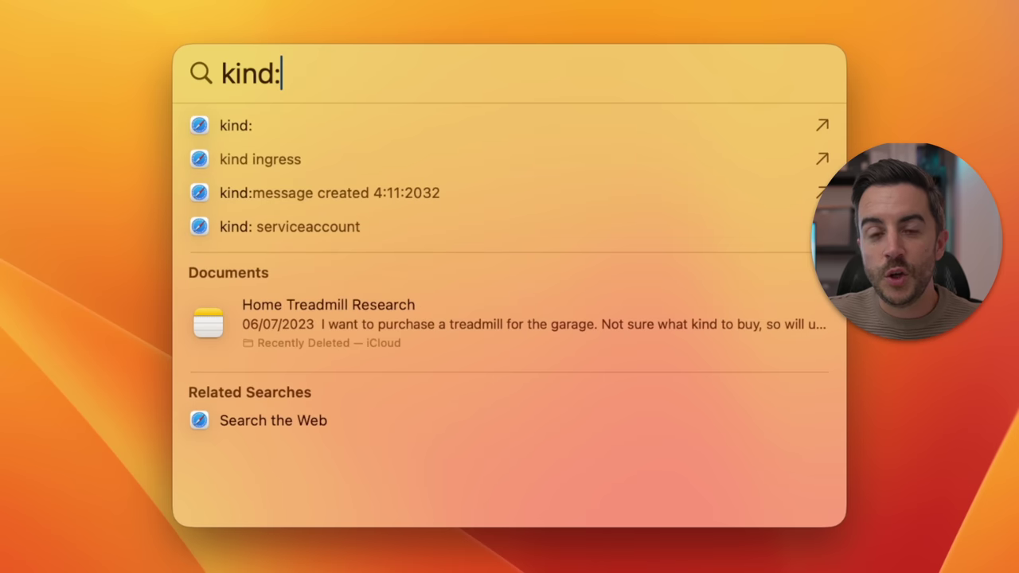
type("folder")
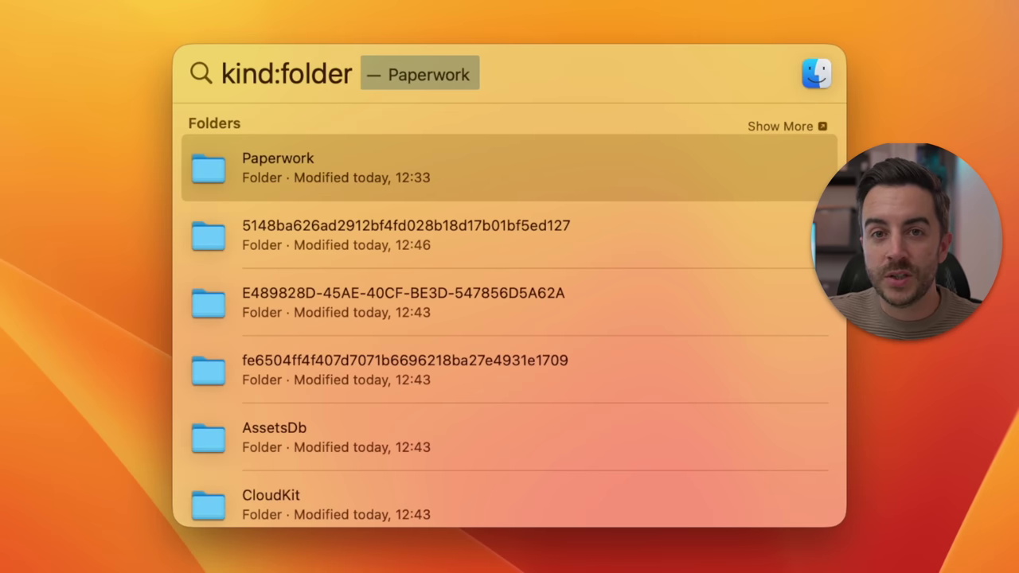
Swap the kind filter value to pages, then contact, then event
key("BackSpace")
key("BackSpace")
key("BackSpace")
key("BackSpace")
key("BackSpace")
key("BackSpace")
type("pages")
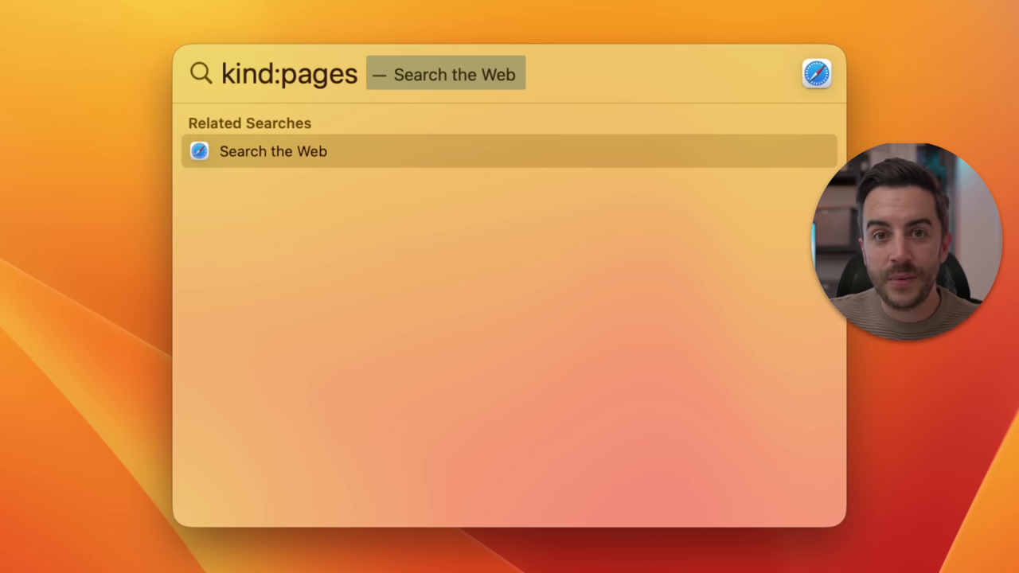
key("BackSpace")
key("BackSpace")
key("BackSpace")
key("BackSpace")
key("BackSpace")
type("contact")
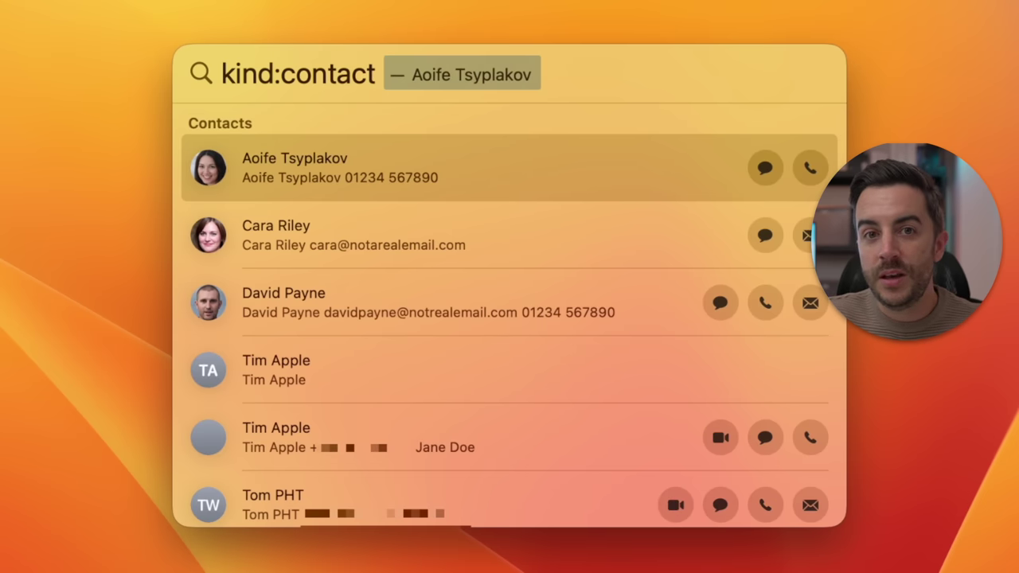
key("BackSpace")
key("BackSpace")
key("BackSpace")
key("BackSpace")
key("BackSpace")
key("BackSpace")
key("BackSpace")
type("event")
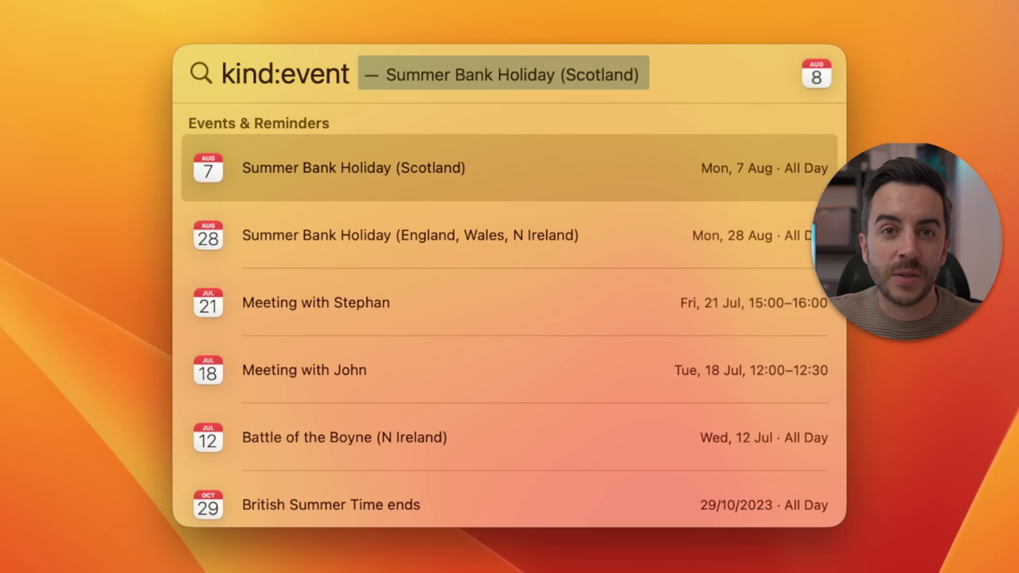
Cycle the kind filter through exe, font and image, ending on kind:quicktime for videos
key("BackSpace")
key("BackSpace")
key("BackSpace")
key("BackSpace")
key("BackSpace")
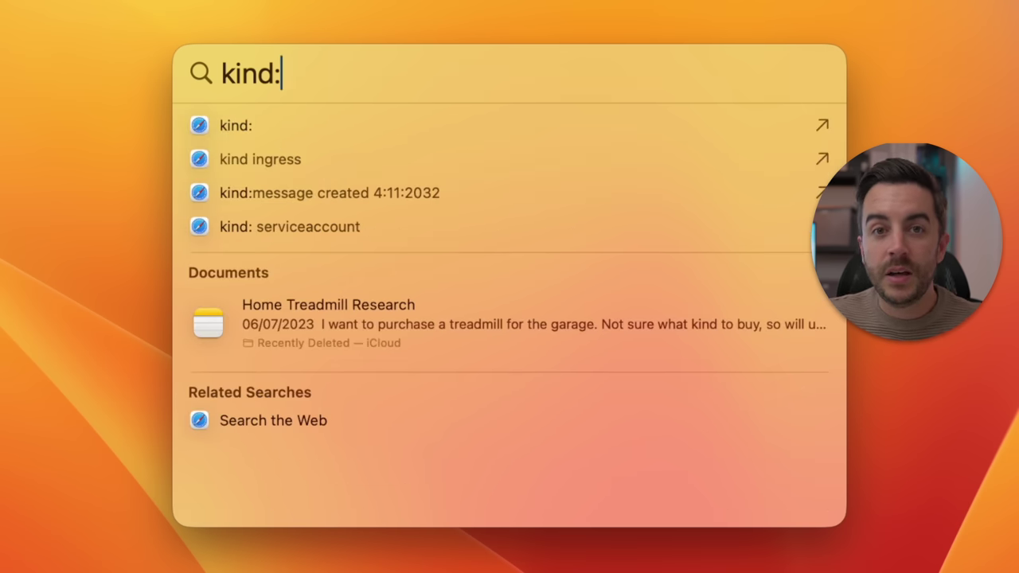
type("exe")
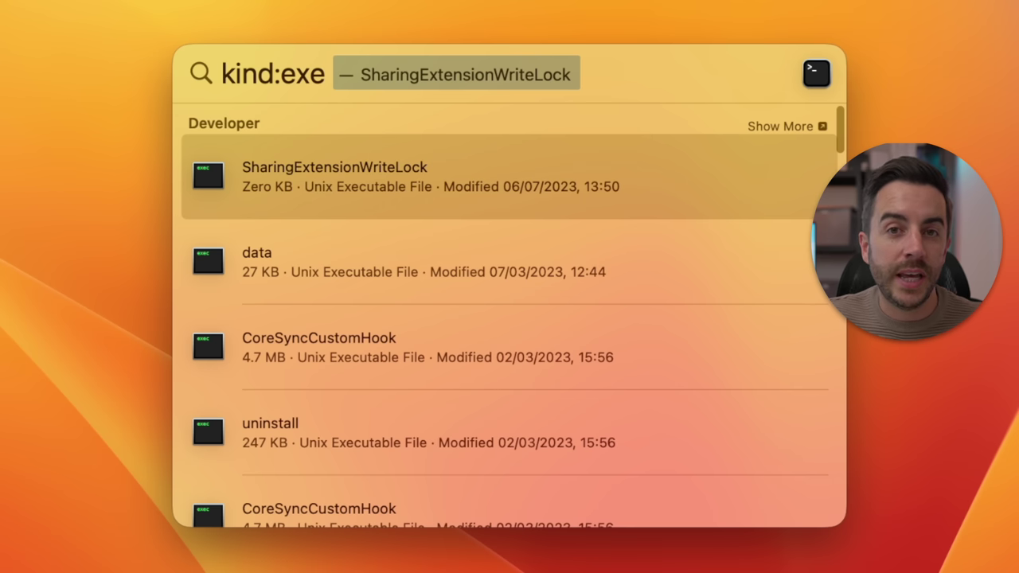
key("BackSpace")
key("BackSpace")
key("BackSpace")
type("font")
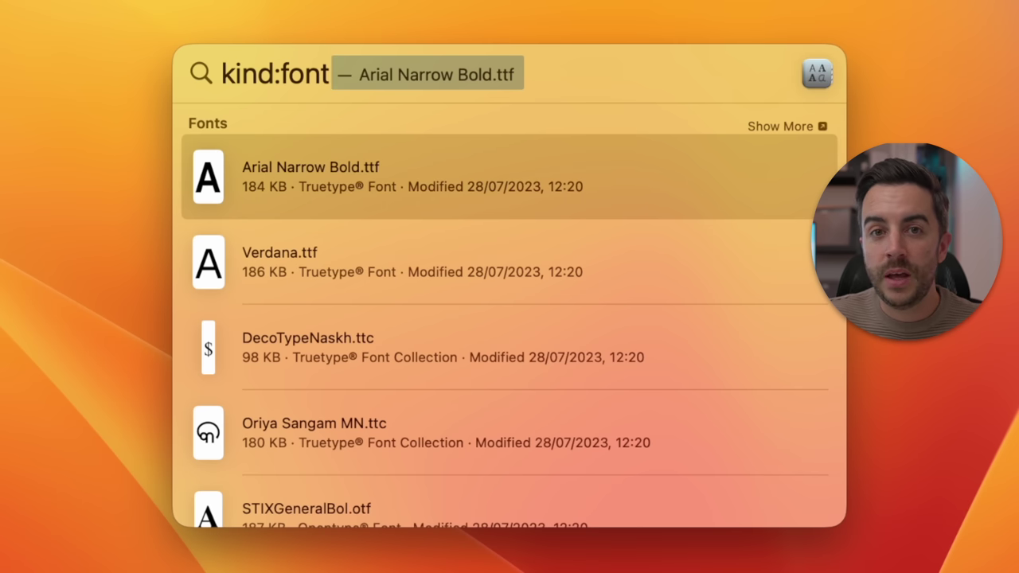
key("BackSpace")
key("BackSpace")
key("BackSpace")
key("BackSpace")
type("image")
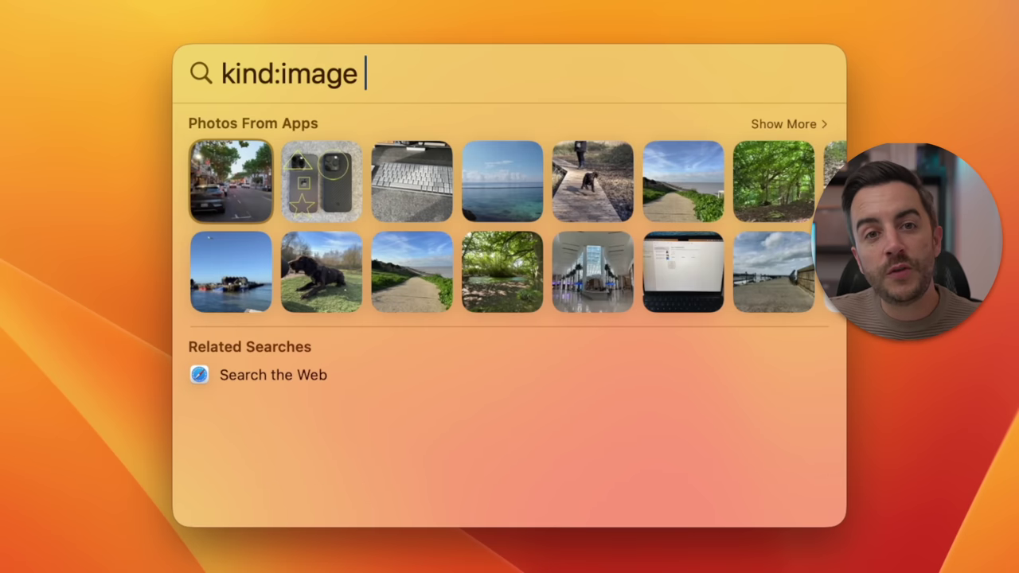
key("BackSpace")
key("BackSpace")
key("BackSpace")
key("BackSpace")
key("BackSpace")
key("BackSpace")
type("quick")
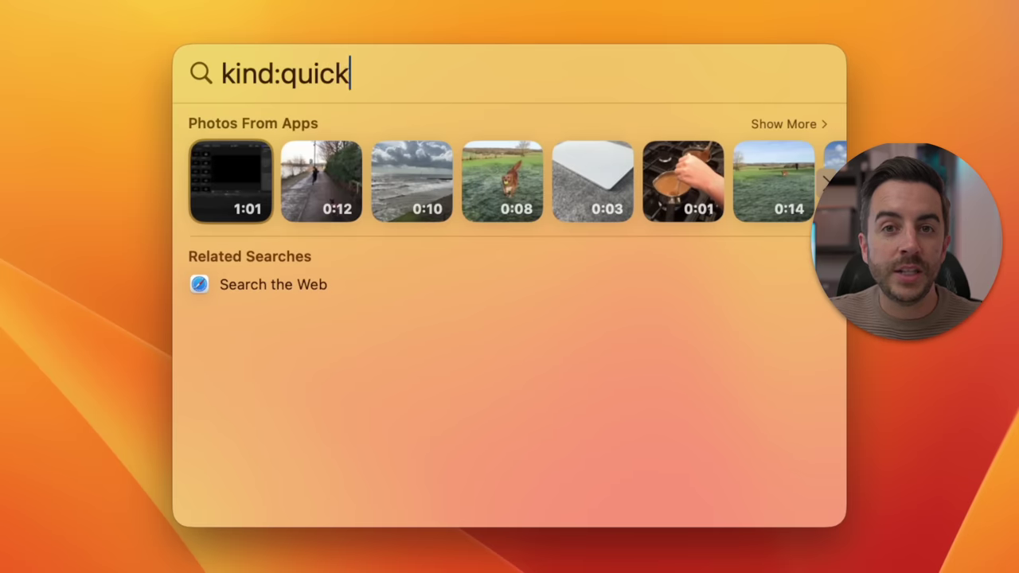
type("time")
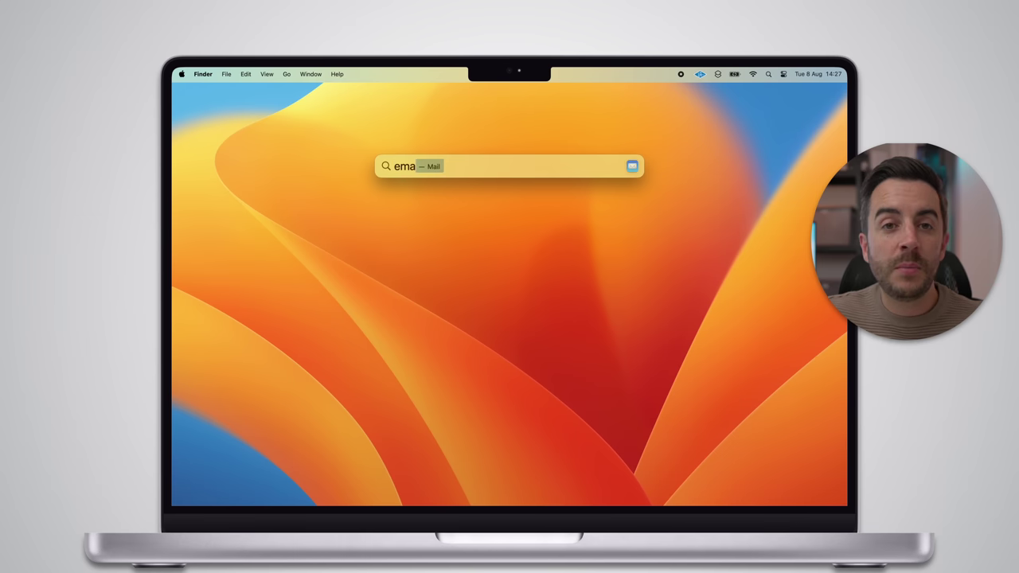
Search 'emails today', 'emails sunday' and 'emails last thursday', then query 'beach photos this year'
type("today")
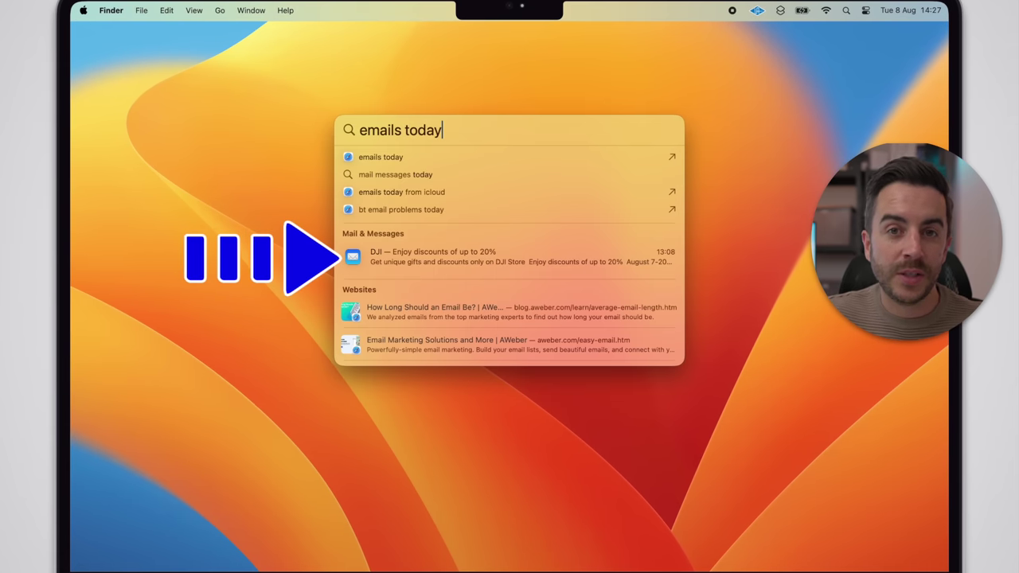
key("alt+BackSpace")
type("sunday")
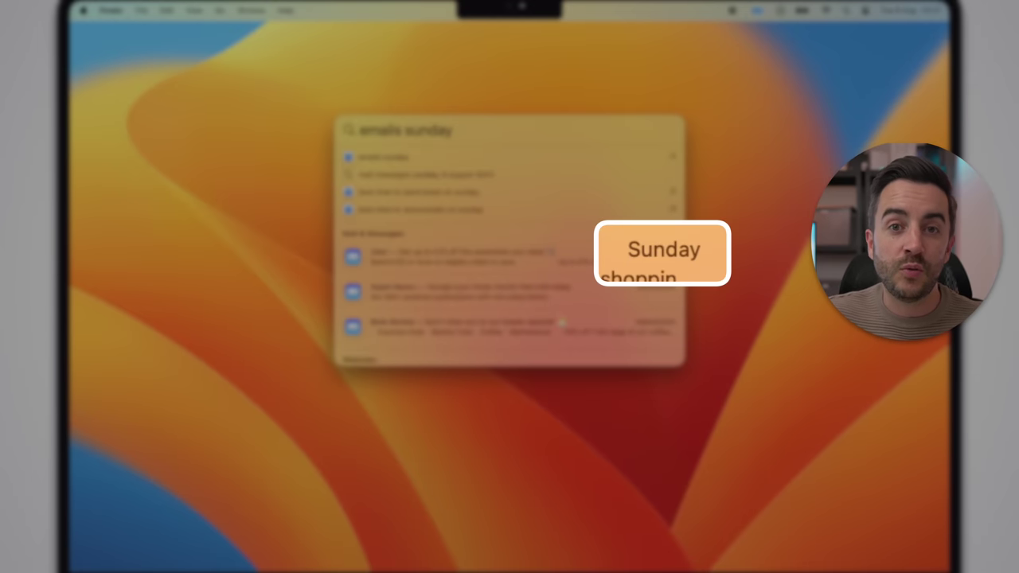
key("alt+BackSpace")
type("las")
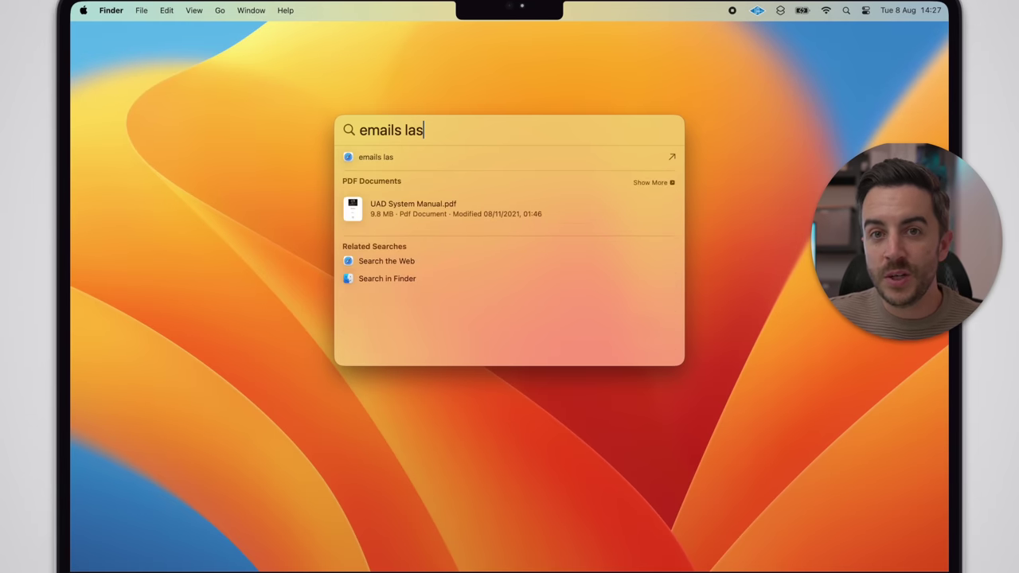
type("t thursday")
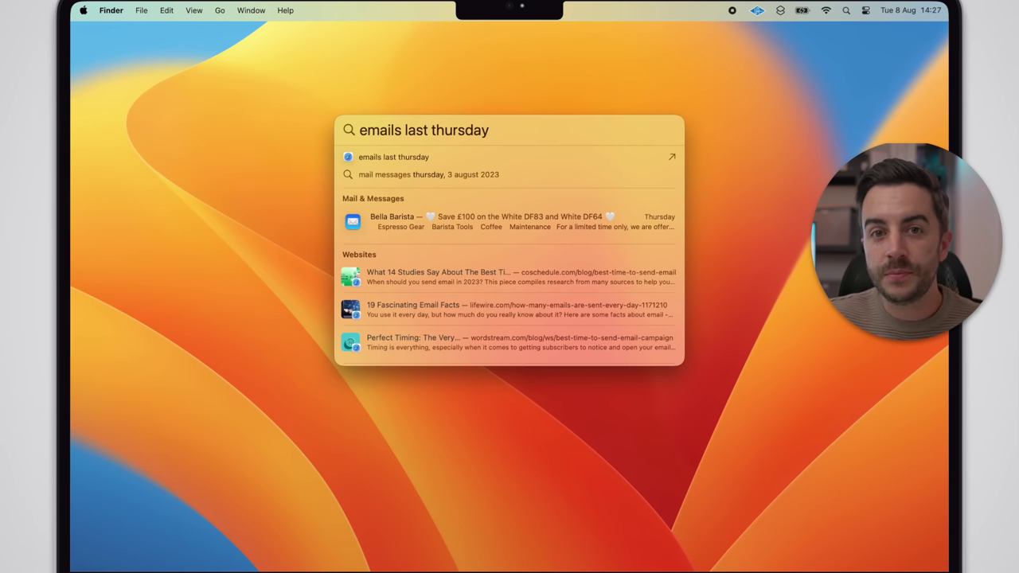
key("super+a")
type("beach photos this year")
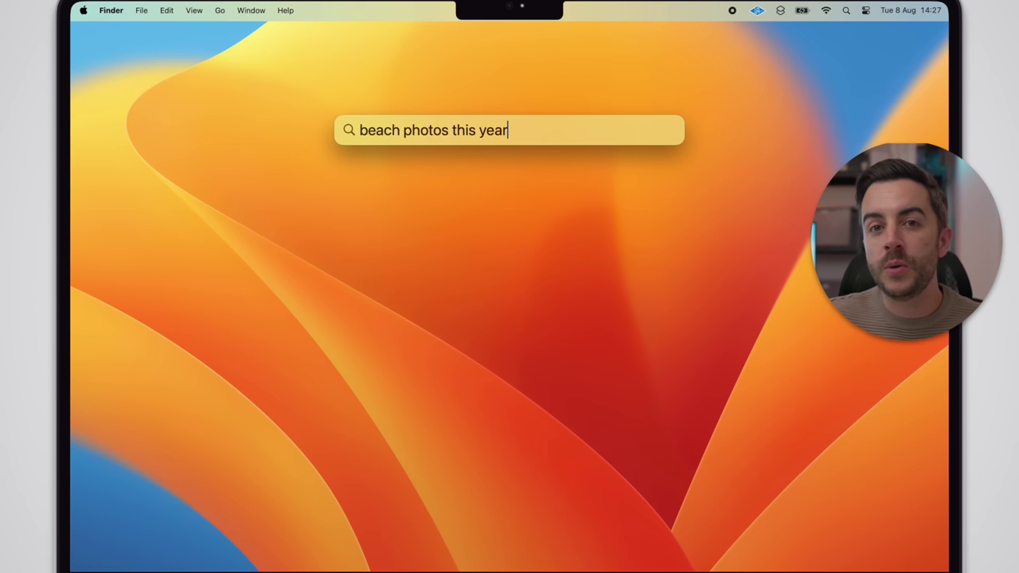
Quick Look this year's beach photos, stepping through three of them
key("Down")
key("Down")
key("Down")
key("Down")
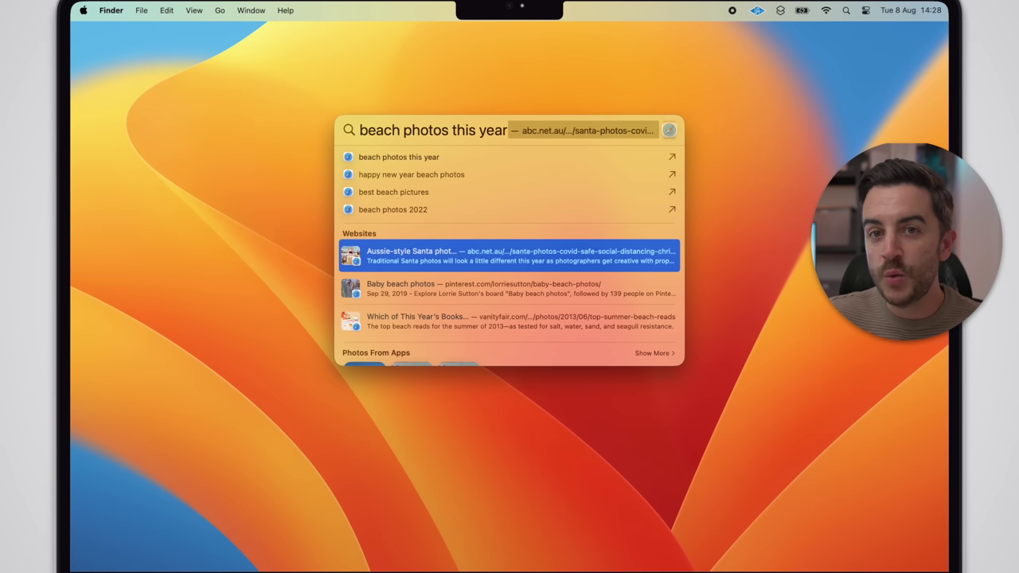
key("Down")
key("Down")
key("Down")
key("space")
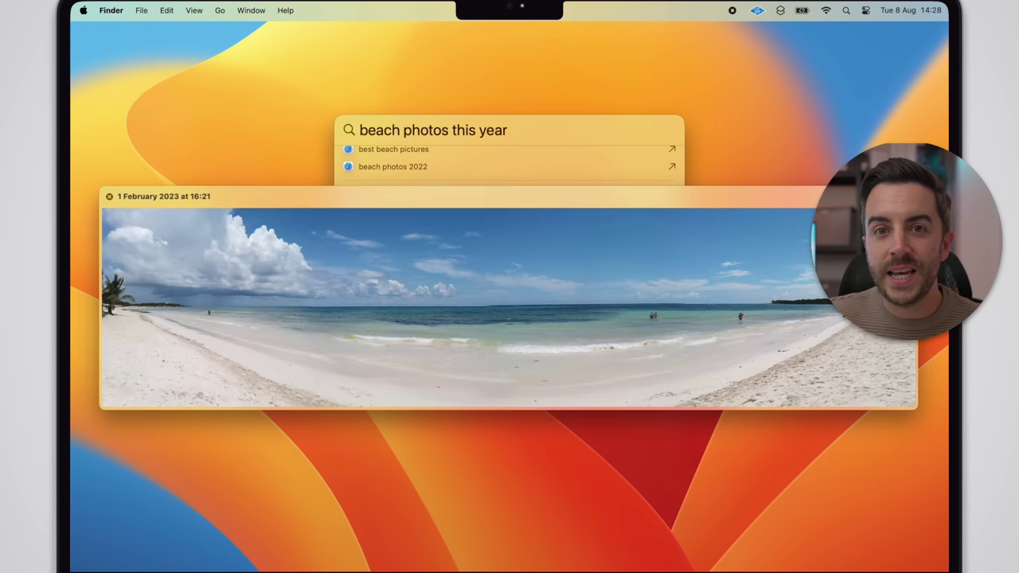
key("Right")
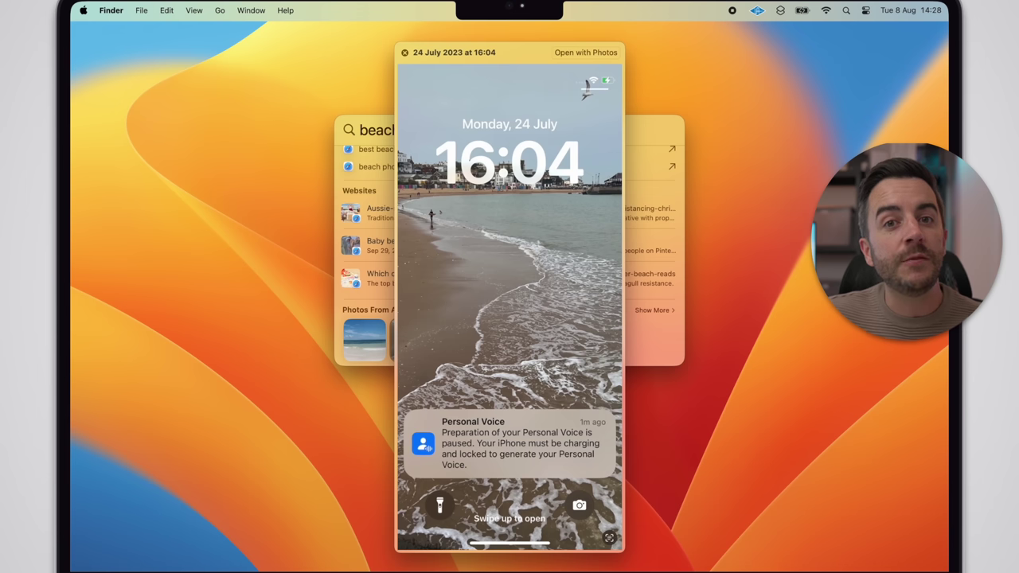
key("Right")
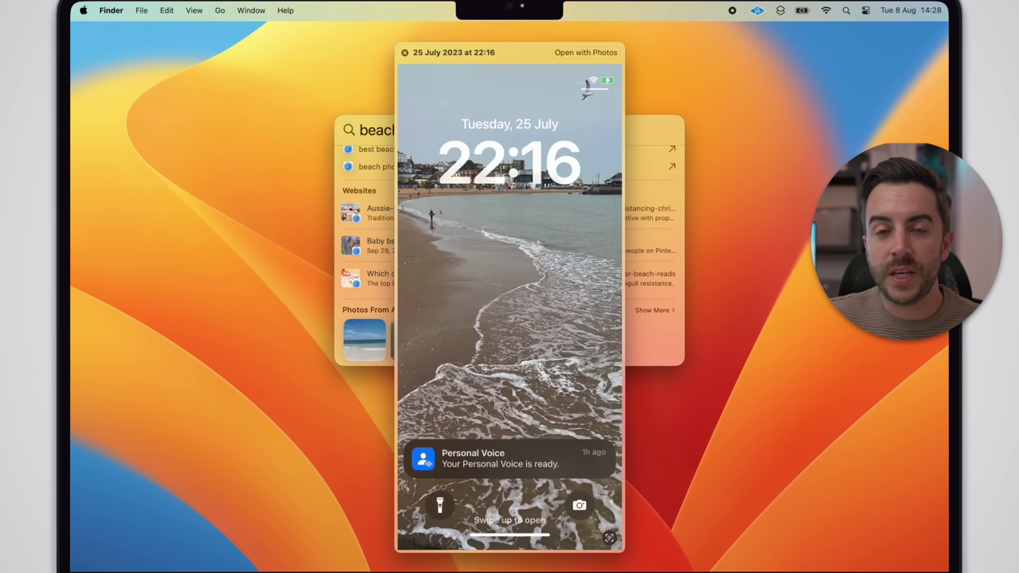
key("super+y")
Change the query to 'beach photos this last year' and preview the Moss Beach photo
key("alt+Left")
type("last")
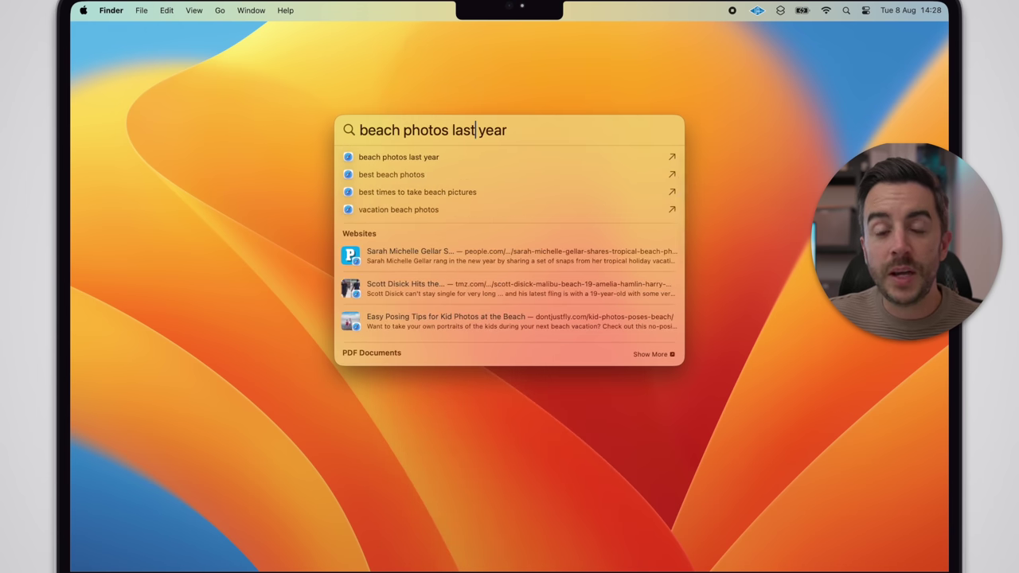
key("super+Down")
key("super+Down")
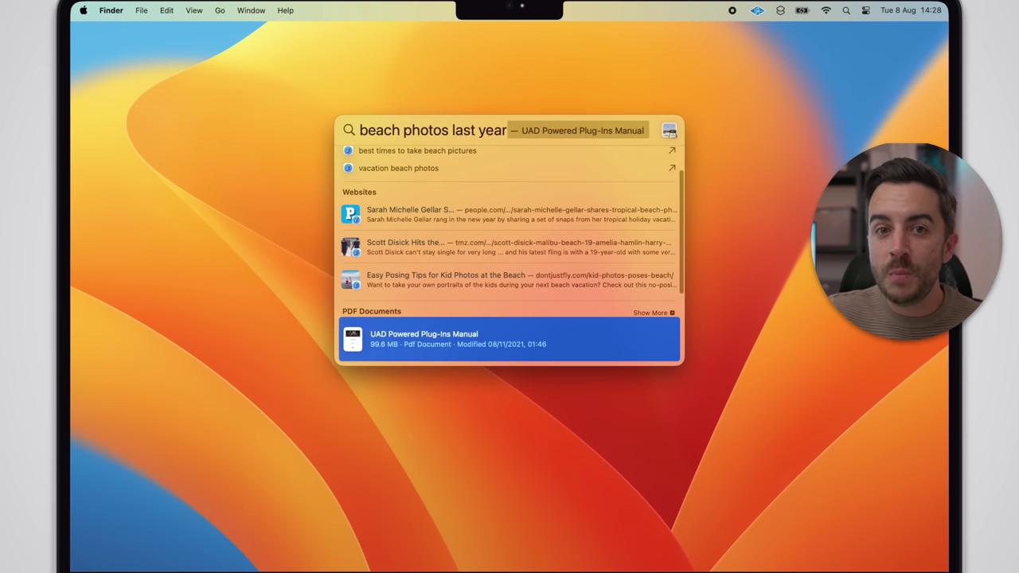
key("super+Down")
key("super+y")
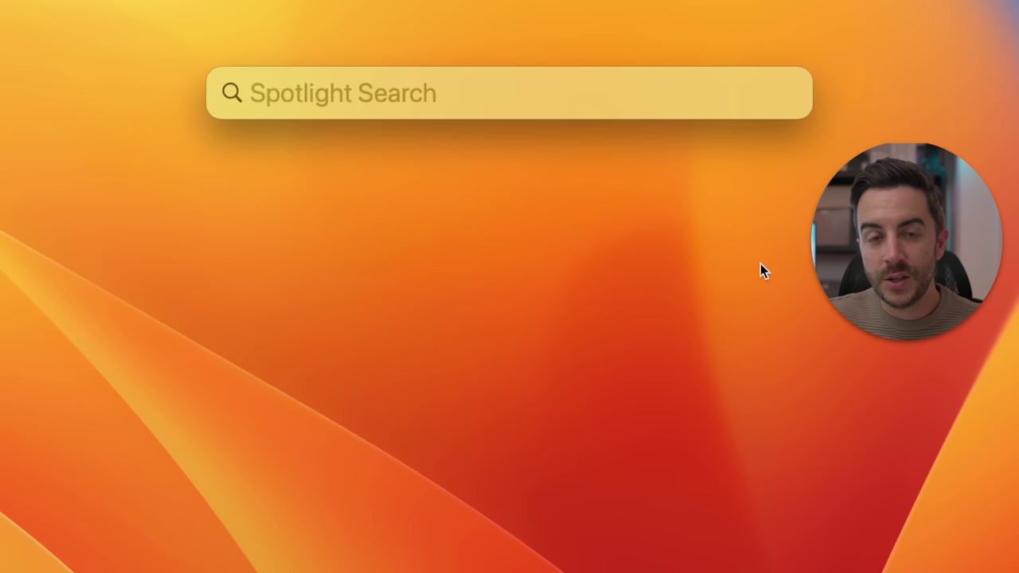
Open the D Double E knowledge card, scroll down to concerts and select the Aug 11 San Francisco show
type("d dou")
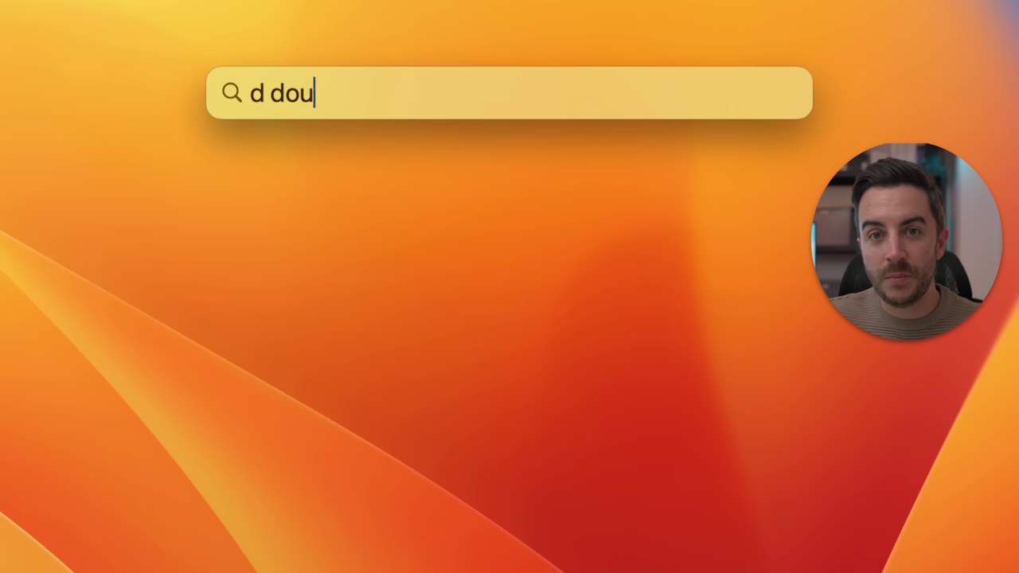
type("ble e")
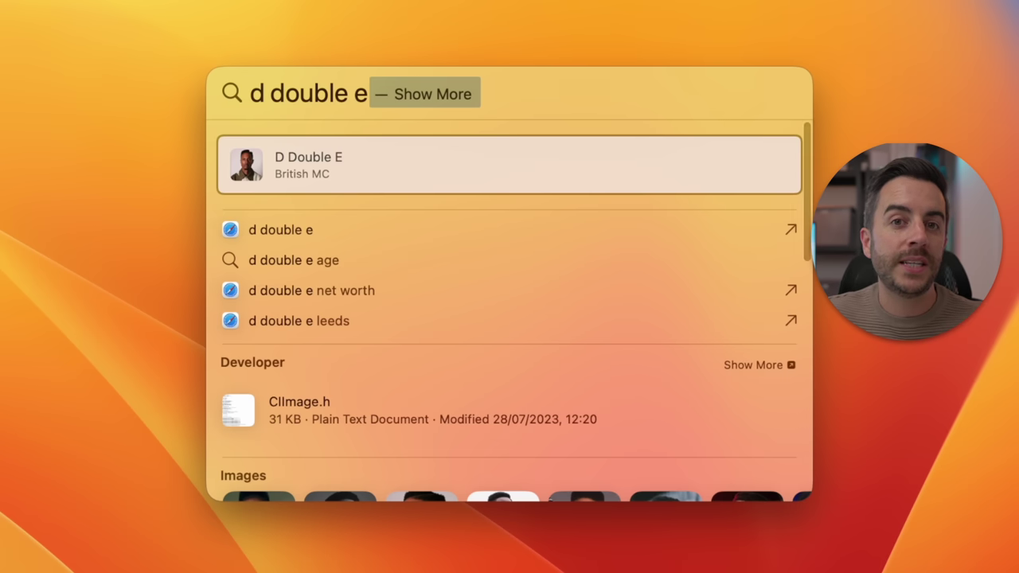
key("Return")
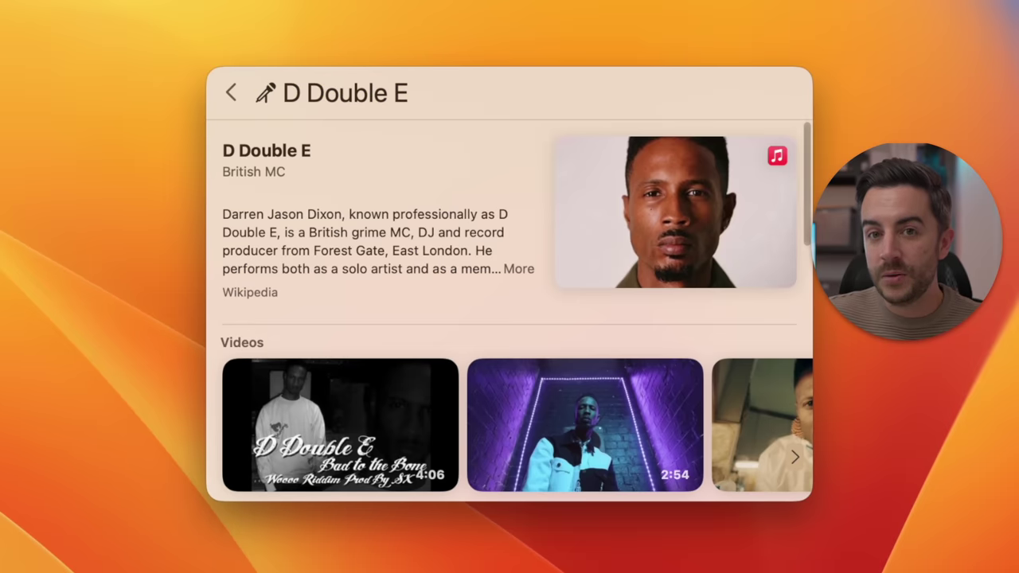
scroll(607, 276, "down", 5)
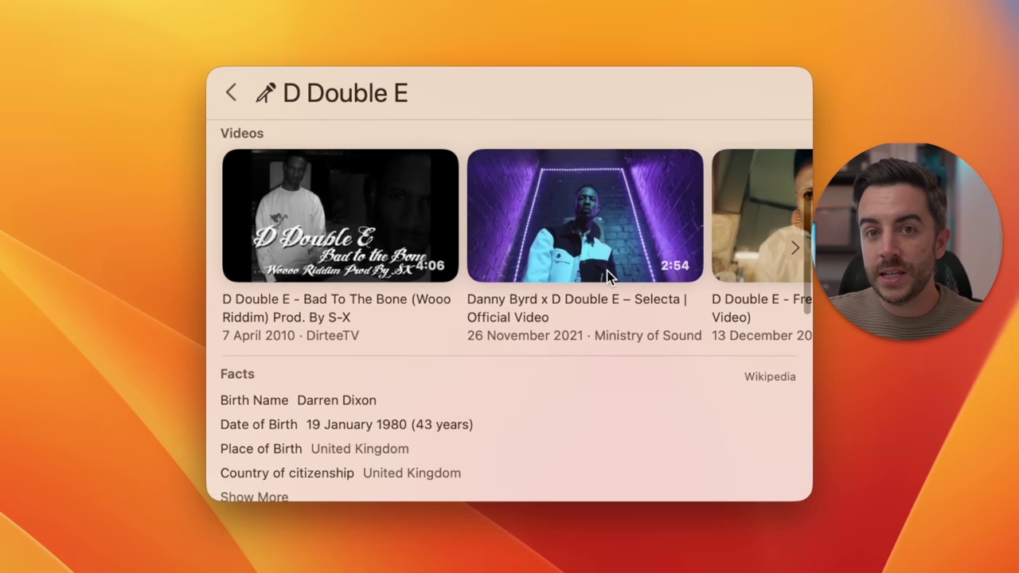
scroll(607, 276, "down", 5)
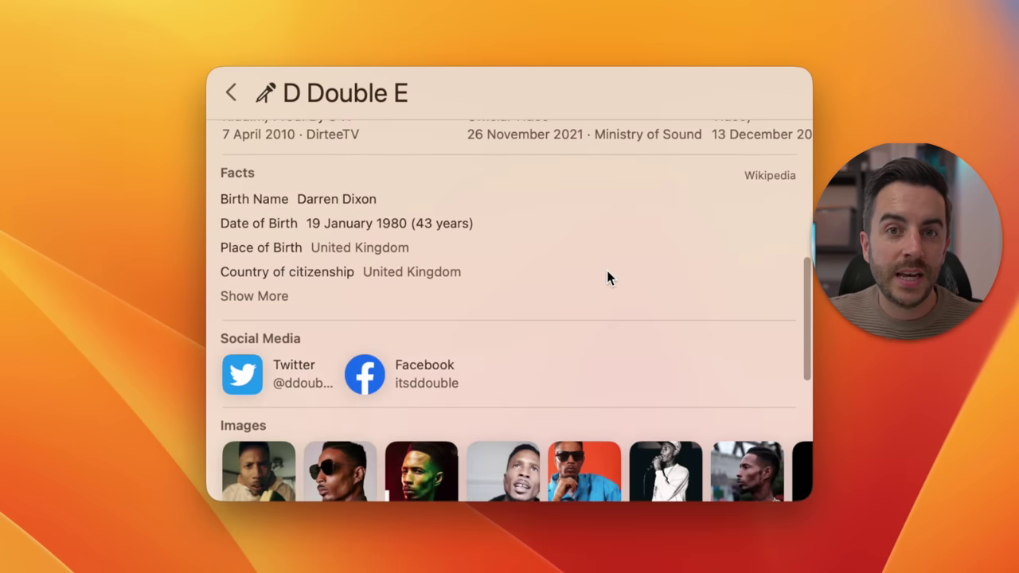
scroll(606, 276, "down", 3)
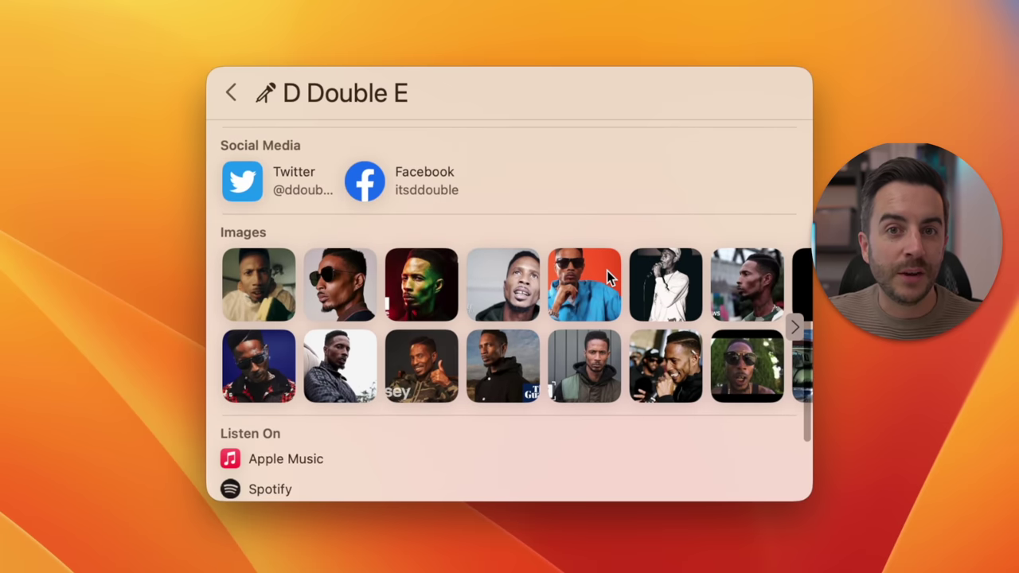
scroll(606, 277, "down", 5)
scroll(607, 278, "down", 2)
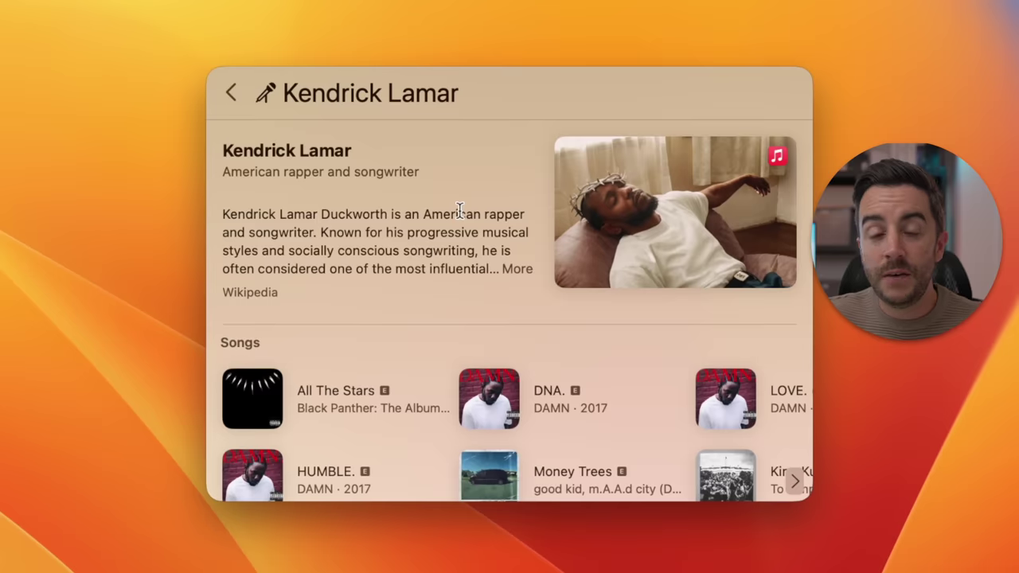
scroll(459, 210, "down", 6)
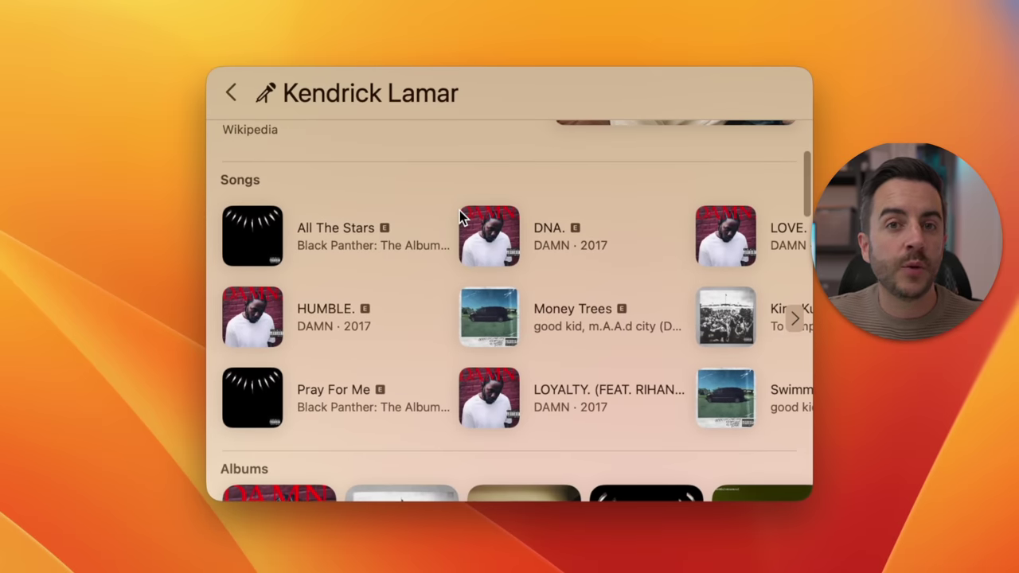
scroll(460, 210, "down", 5)
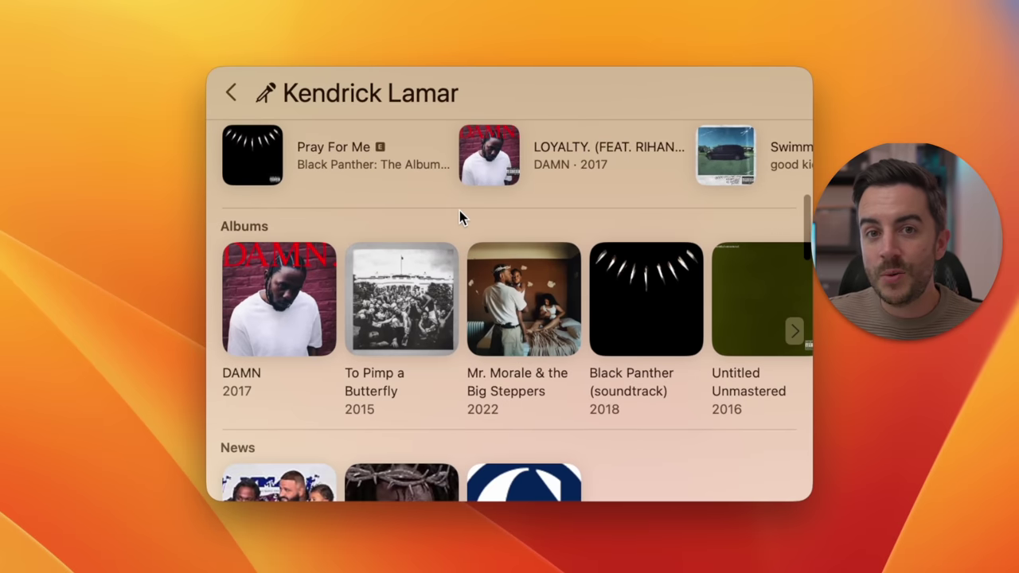
scroll(460, 211, "down", 6)
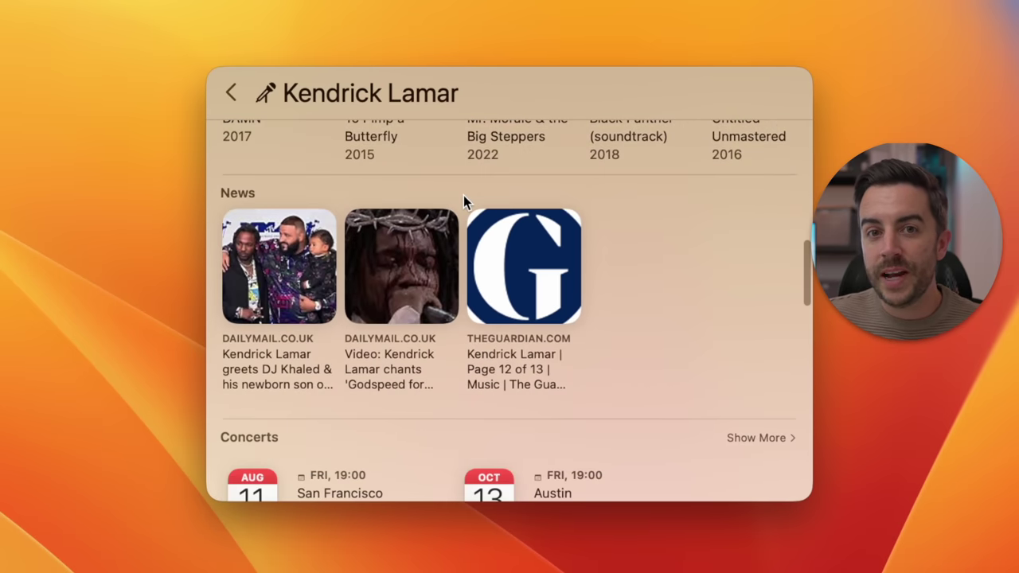
scroll(463, 201, "down", 6)
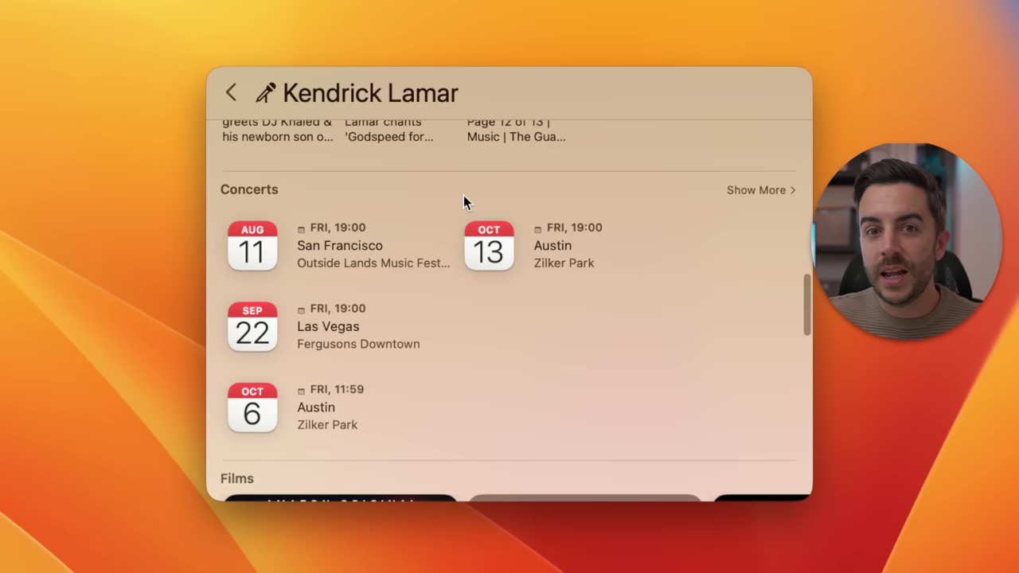
left_click(260, 250)
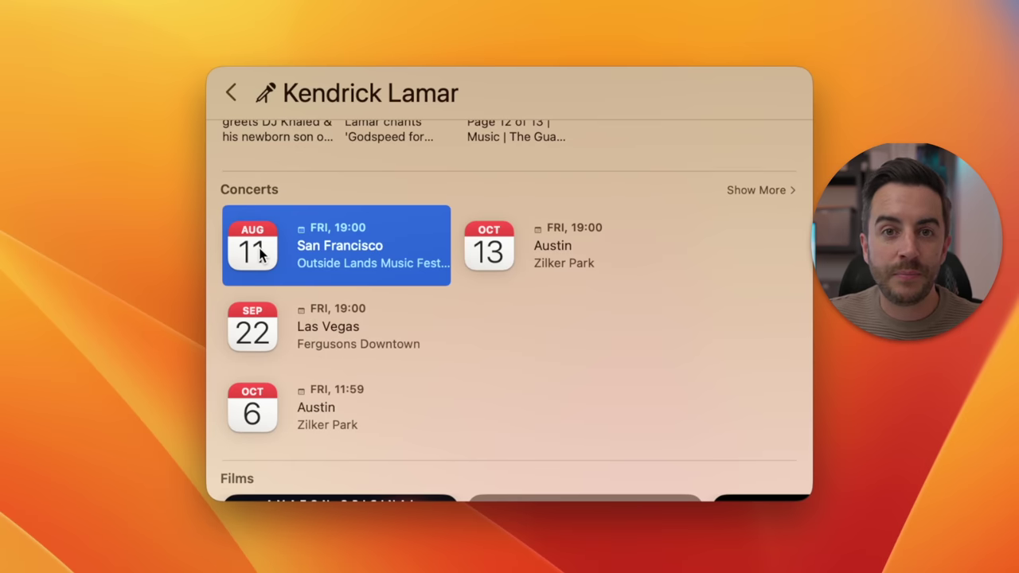
Open the Oppenheimer film card from a search for oppenheimer and scroll through it
type("oppenheimer")
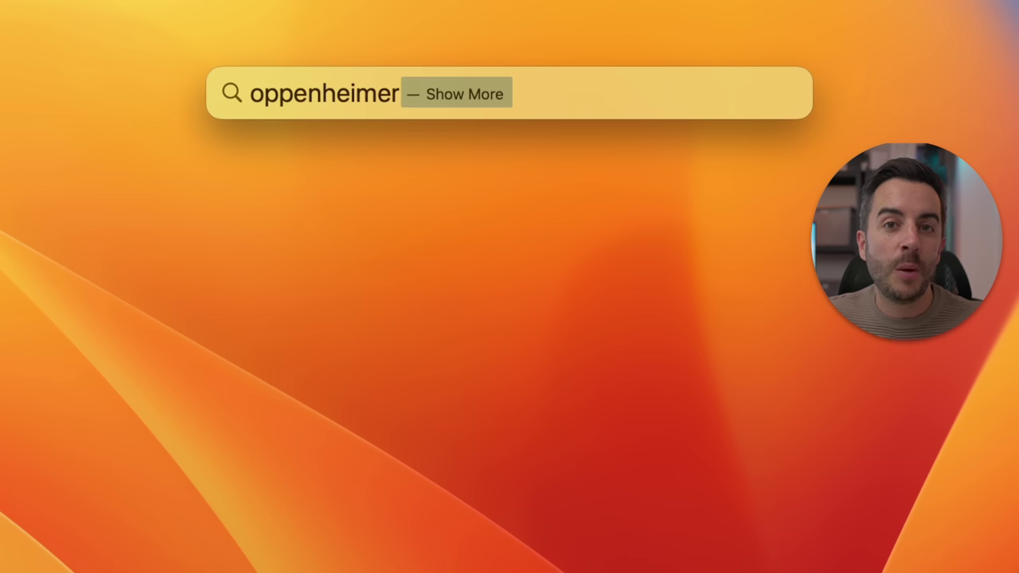
key("Return")
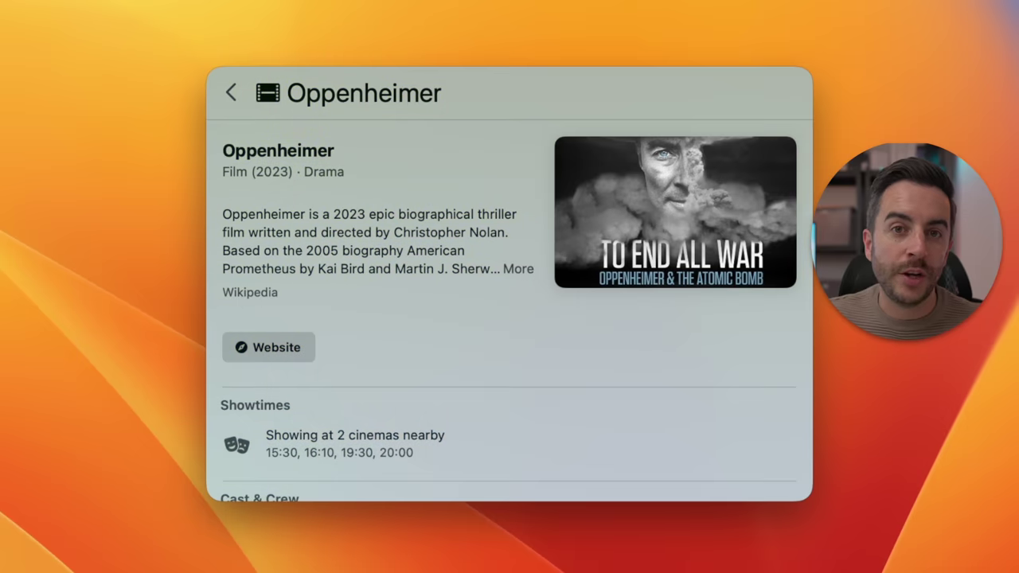
scroll(663, 342, "down", 3)
scroll(664, 340, "down", 5)
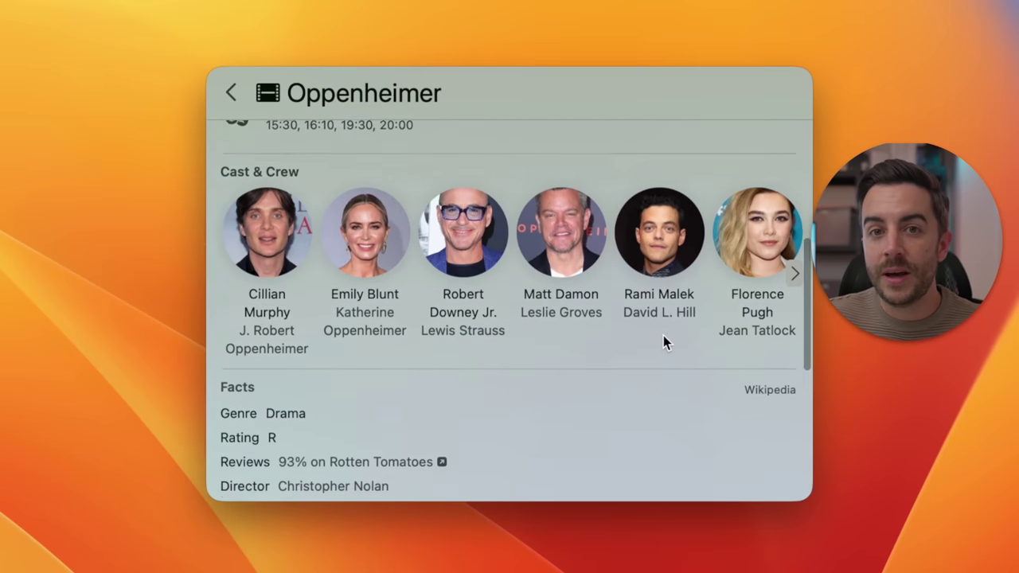
scroll(663, 336, "down", 3)
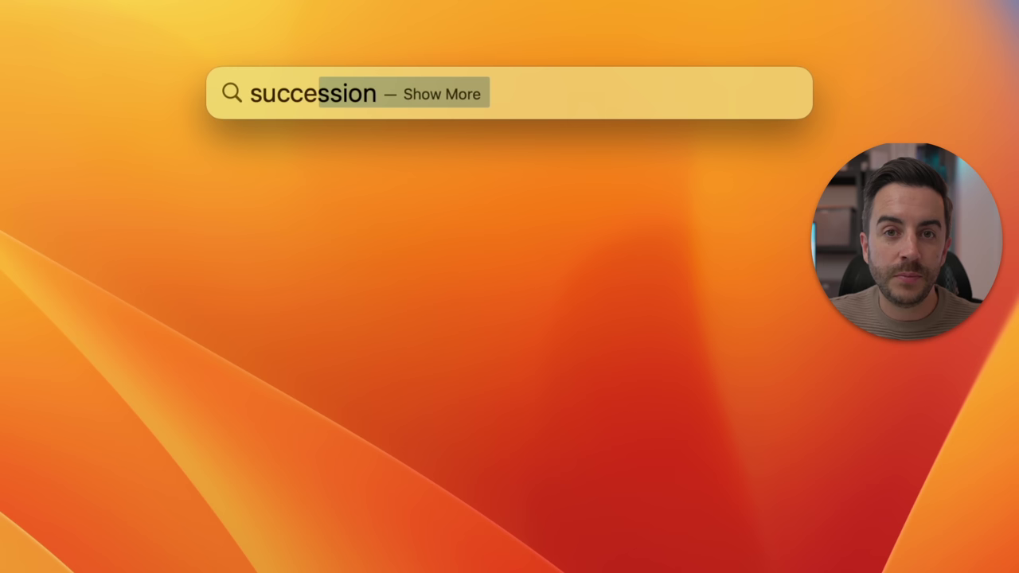
Search succession, open the Succession series card and scroll through its details
type("ssion")
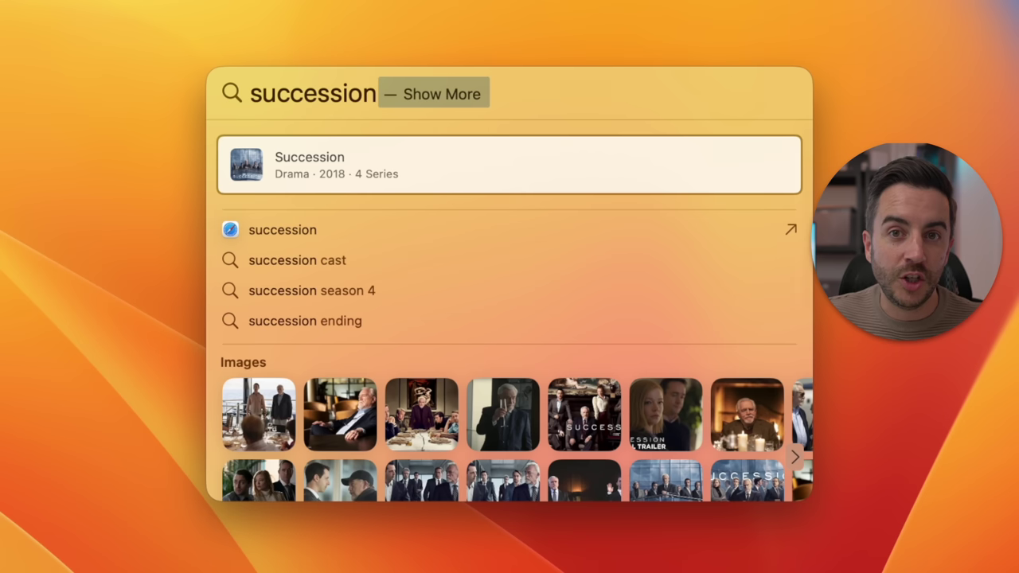
left_click(390, 163)
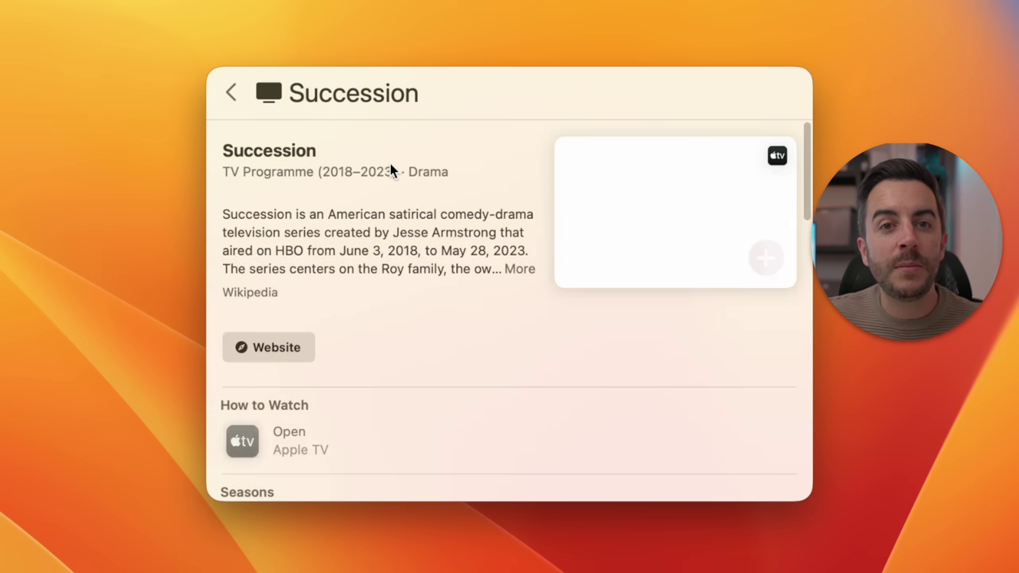
scroll(390, 163, "down", 1)
scroll(390, 163, "down", 3)
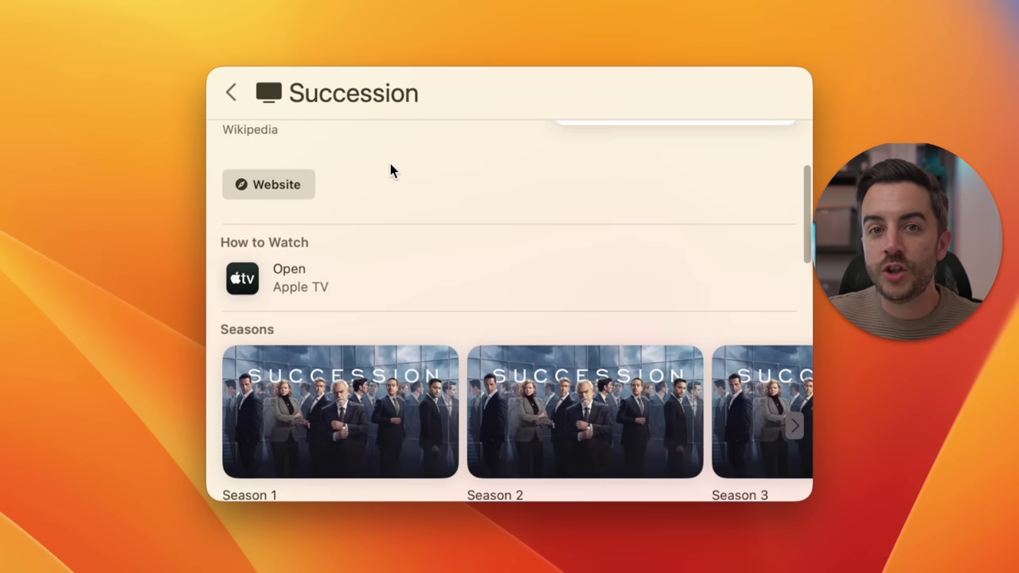
scroll(390, 163, "down", 3)
scroll(390, 164, "down", 2)
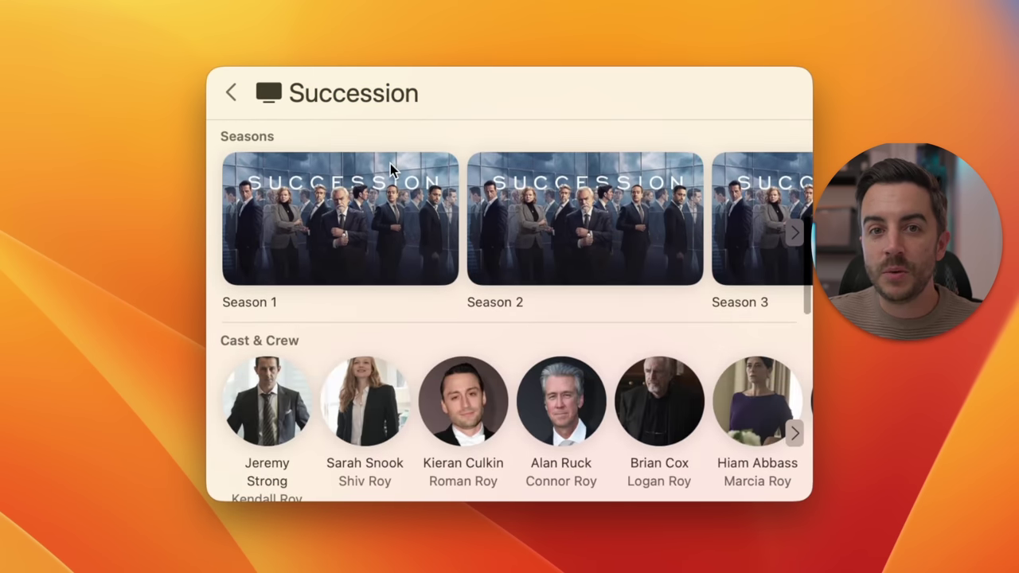
scroll(391, 166, "down", 5)
scroll(390, 169, "down", 1)
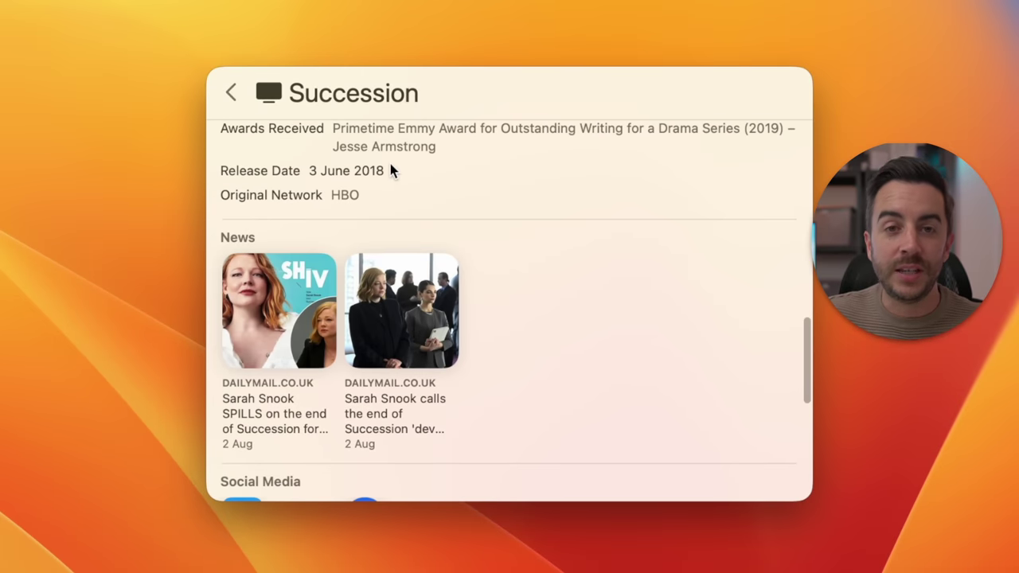
scroll(390, 169, "down", 4)
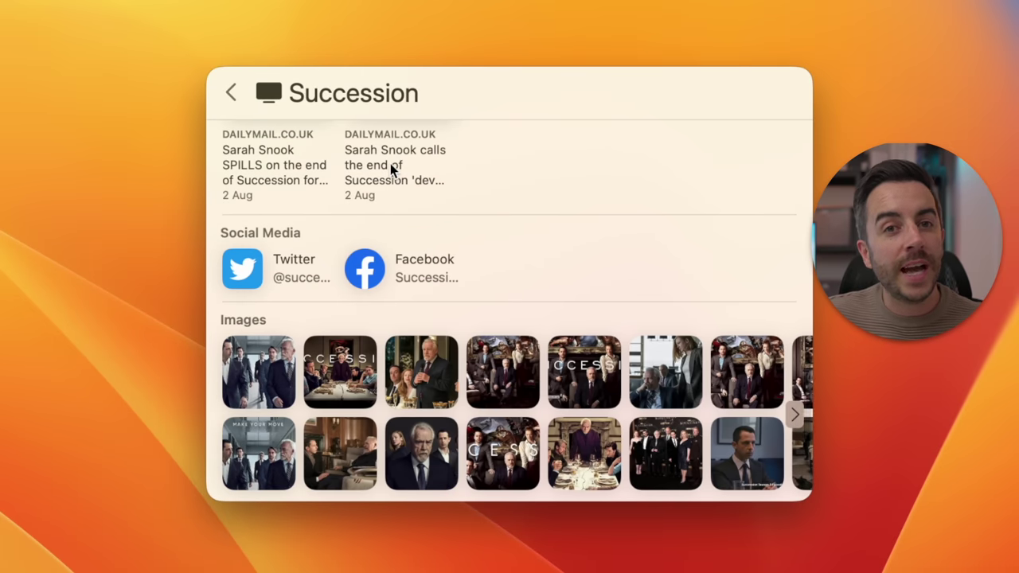
scroll(390, 163, "down", 5)
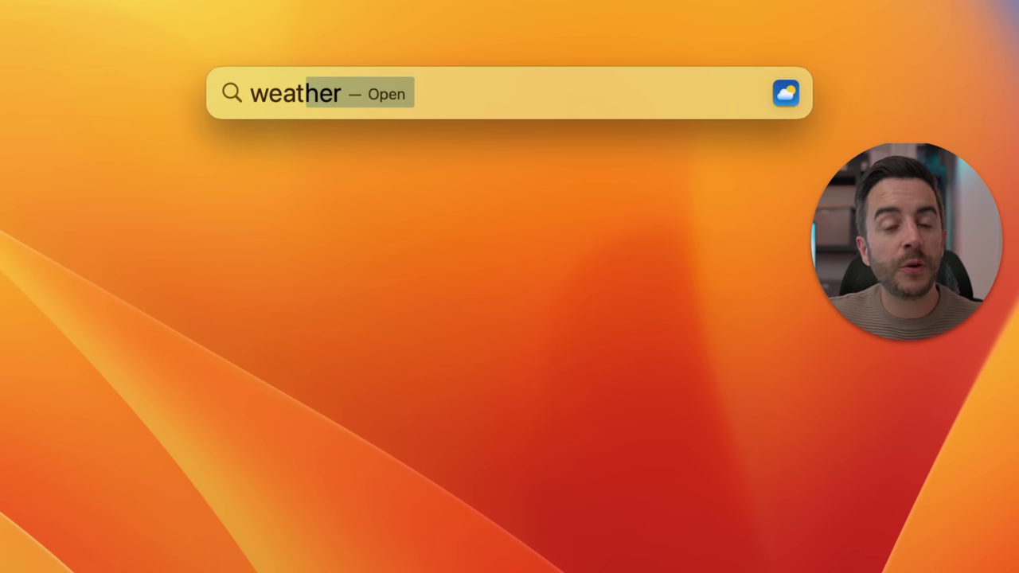
Search weather for Manchester, then change the query to tomorrow's weather
type("her")
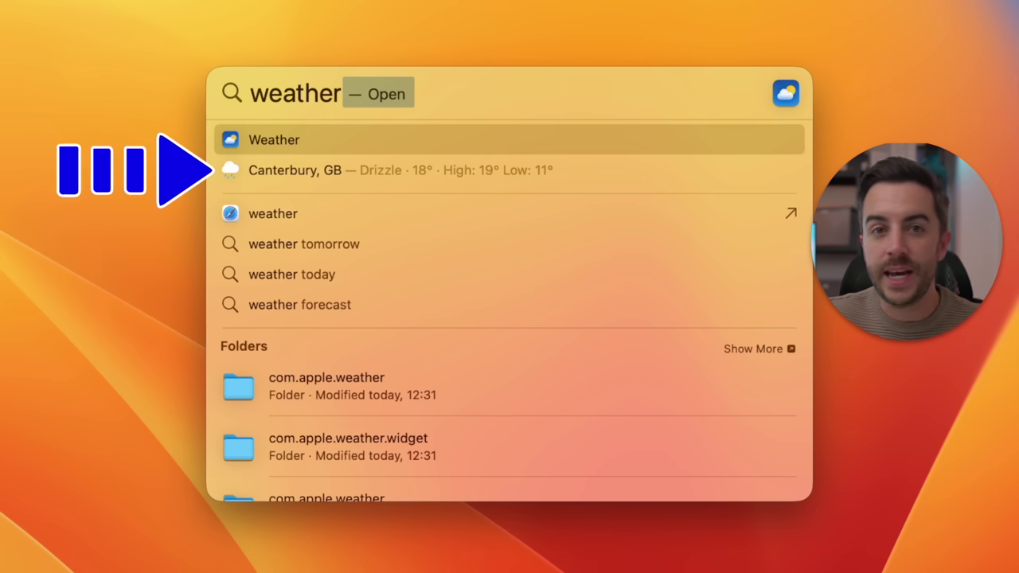
type("manchester")
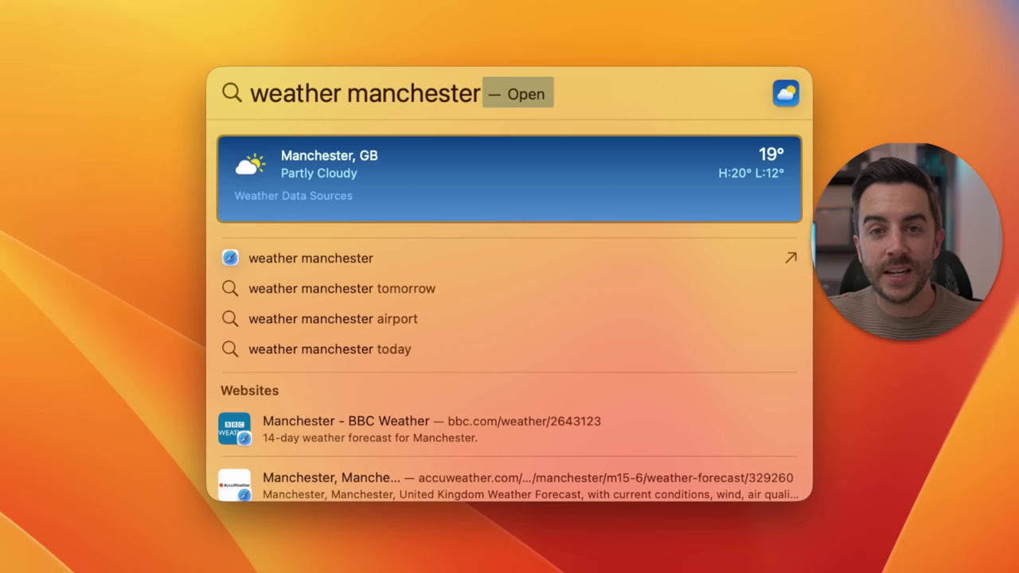
key("BackSpace")
key("BackSpace")
key("BackSpace")
key("BackSpace")
key("BackSpace")
key("BackSpace")
key("BackSpace")
key("BackSpace")
key("BackSpace")
key("BackSpace")
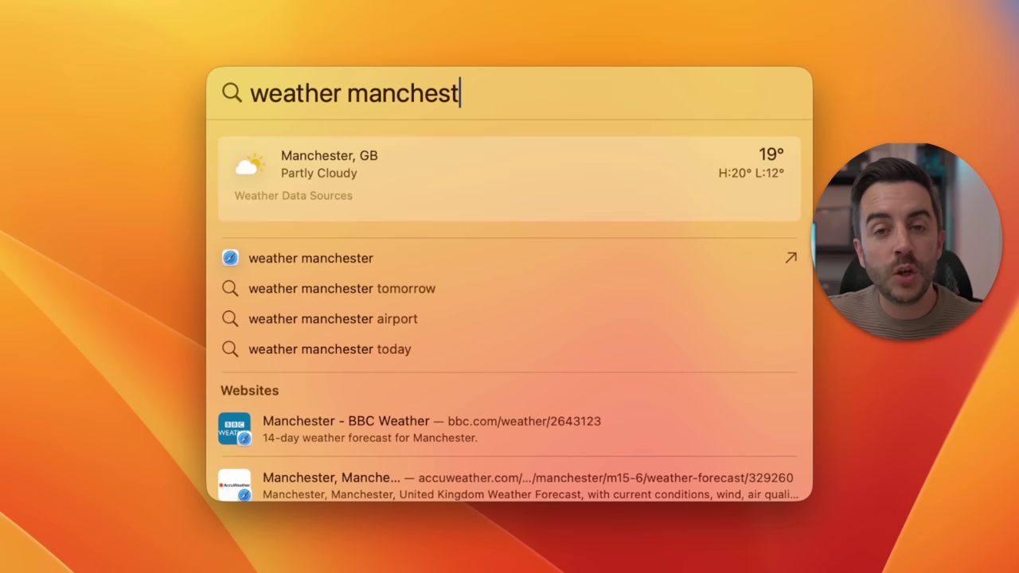
type("tomorrow")
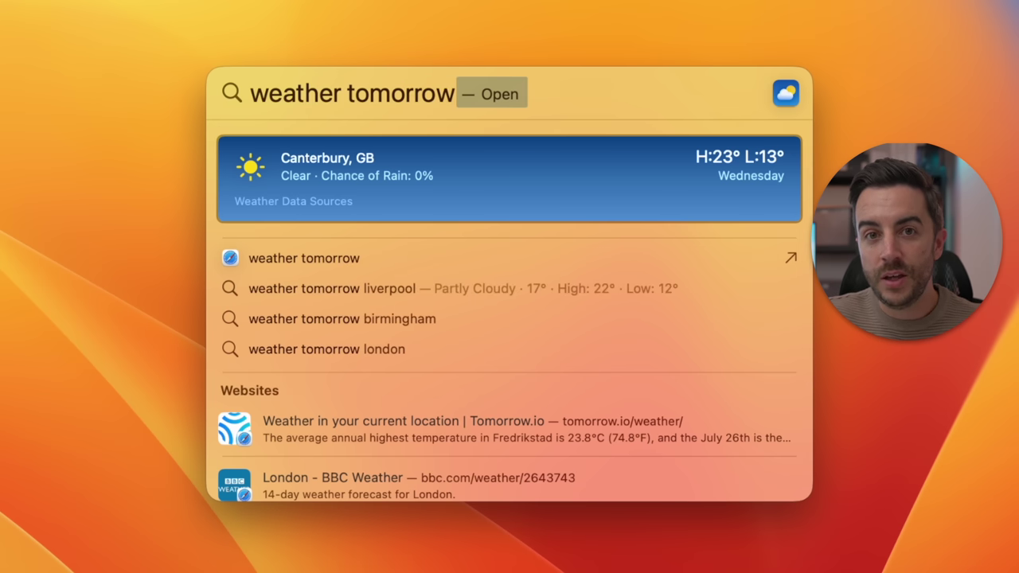
Show Saturday's weather for Orlando and open that forecast in the Weather app
key("alt+BackSpace")
type("saturday")
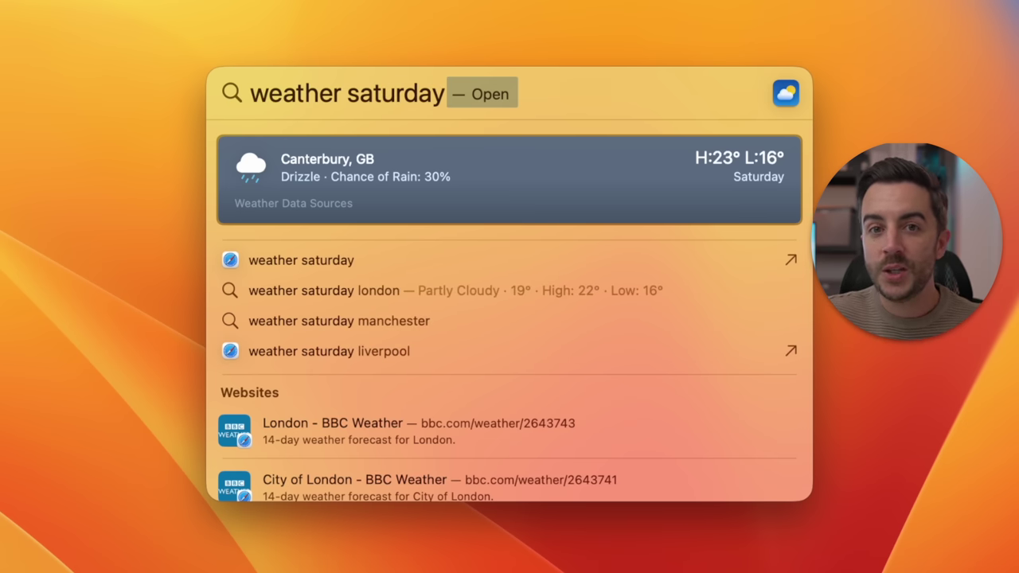
type("orlando")
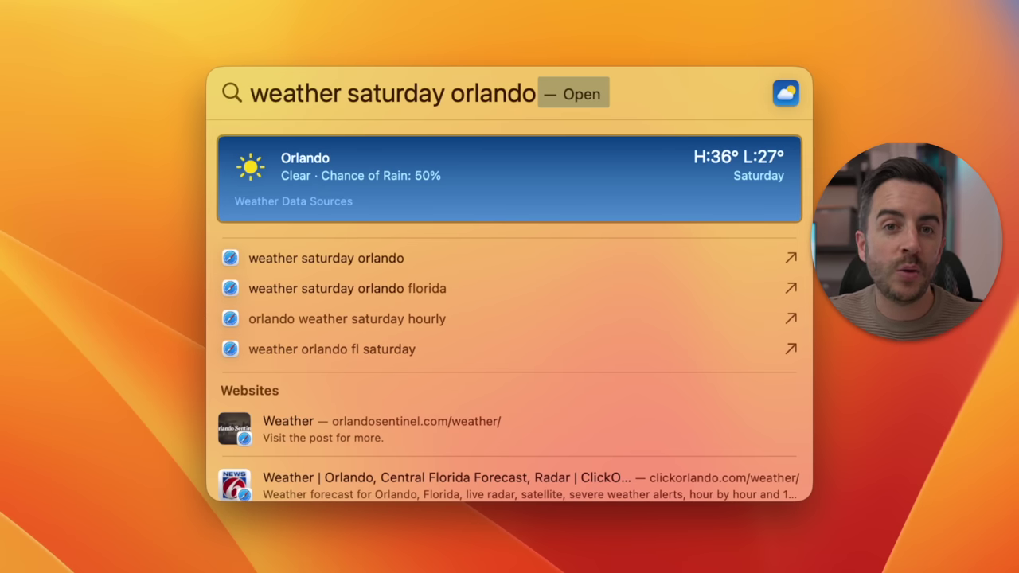
left_click(540, 208)
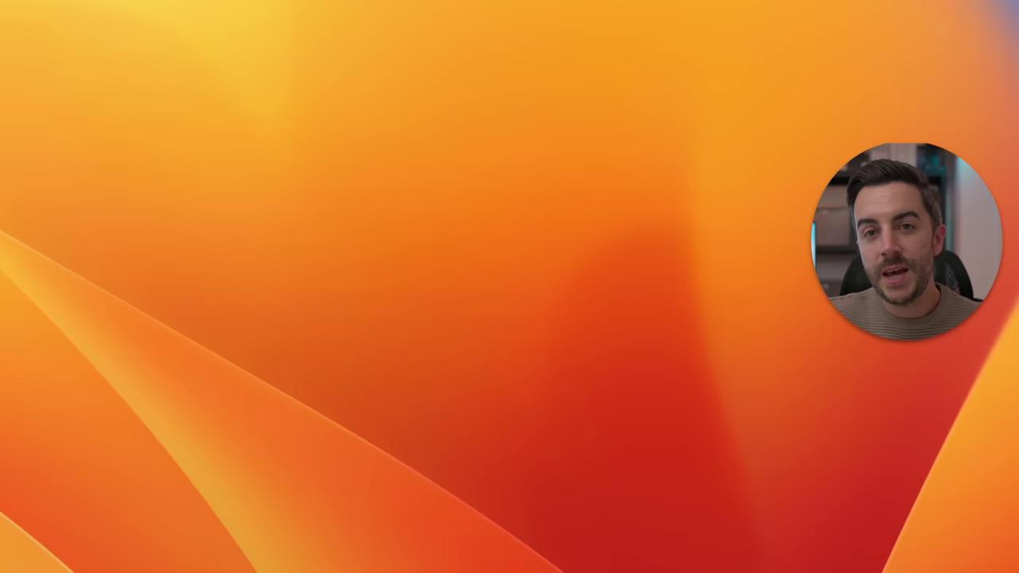
In a new Spotlight search, convert $2000 to euros
key("super+space")
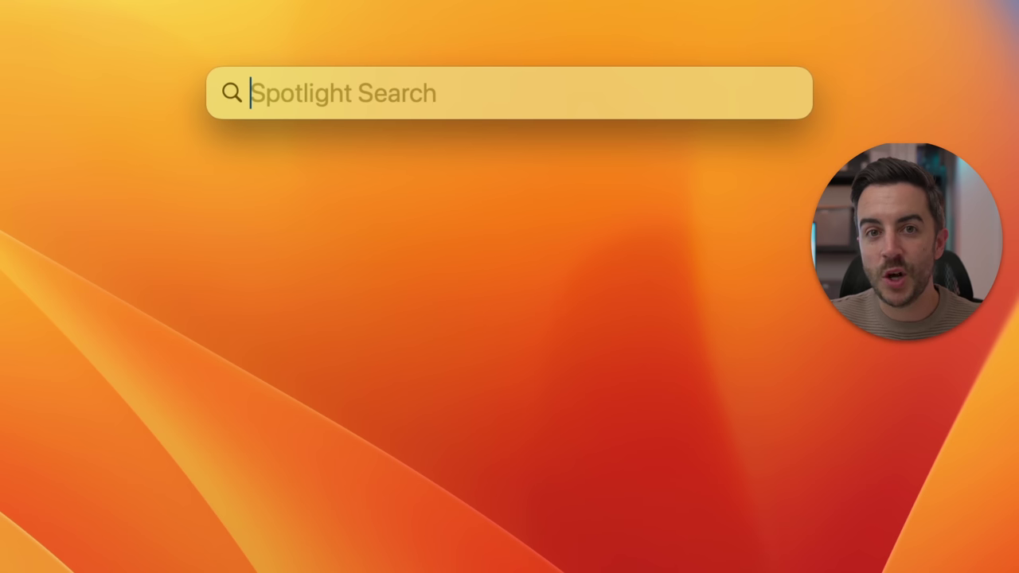
type("$2000")
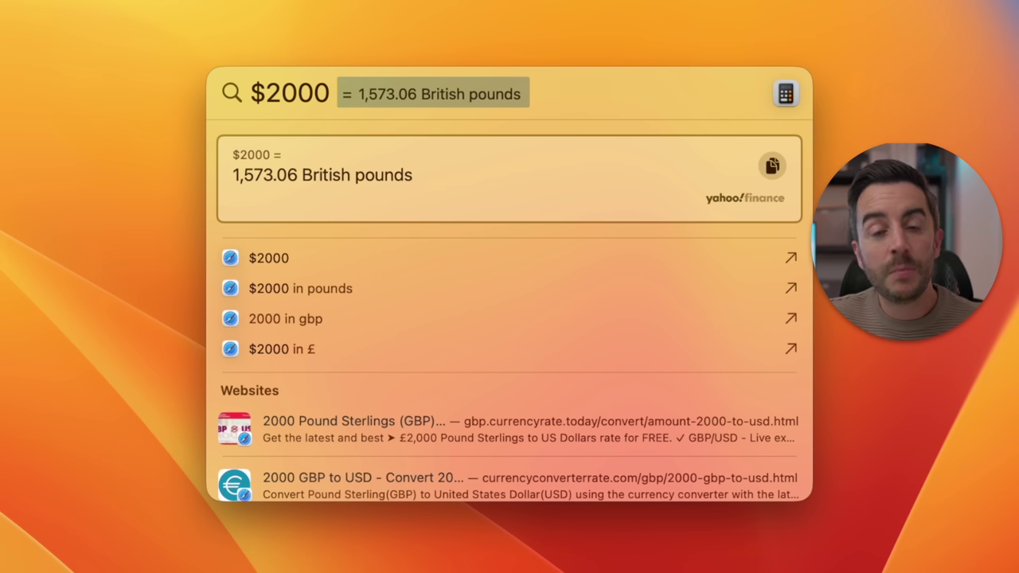
type("to euro")
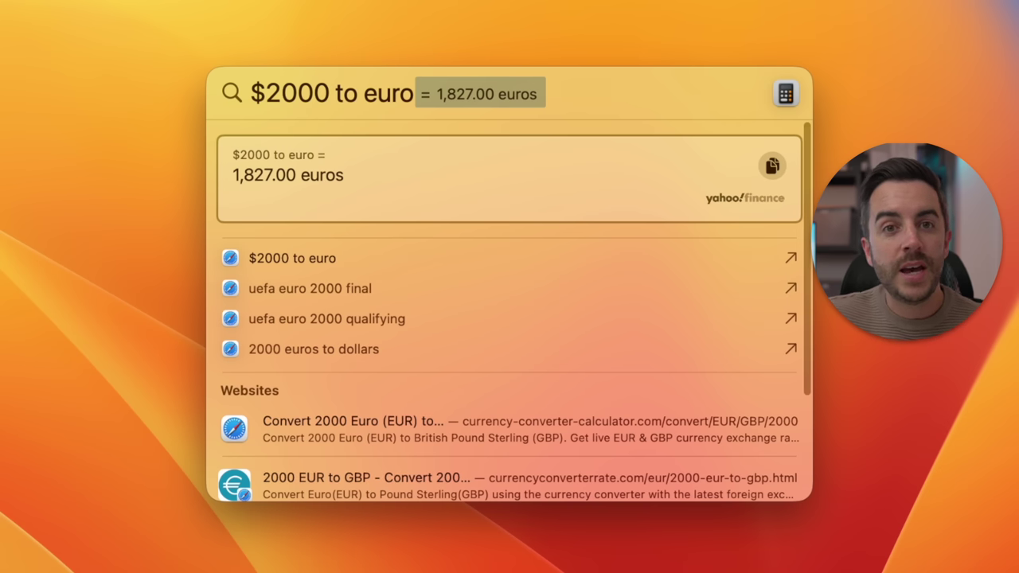
key("BackSpace")
key("BackSpace")
key("BackSpace")
key("BackSpace")
key("BackSpace")
key("BackSpace")
key("BackSpace")
key("BackSpace")
key("BackSpace")
key("BackSpace")
key("BackSpace")
key("BackSpace")
key("BackSpace")
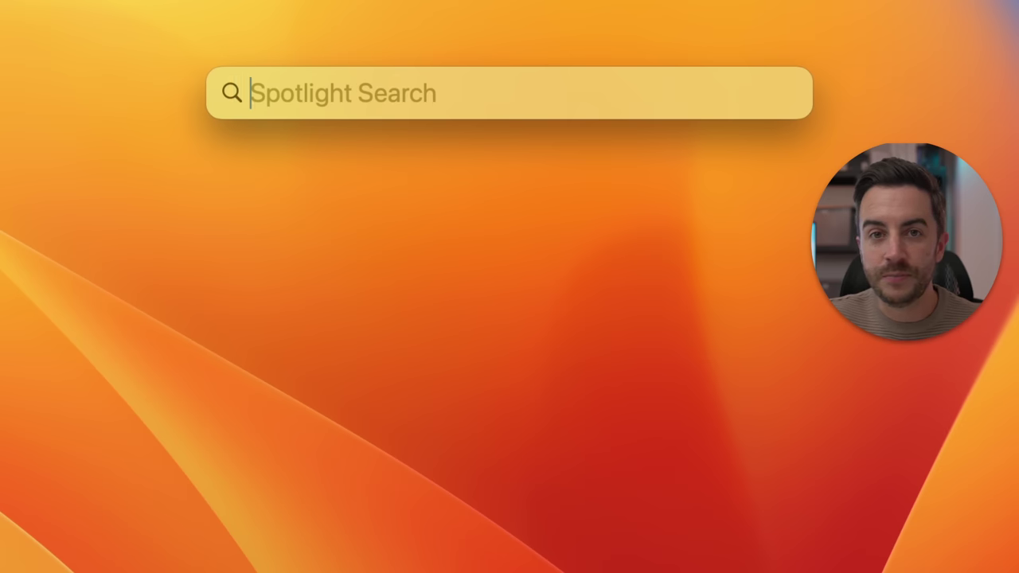
Convert £590 to Indian rupees (62,131.79), then enter the calculation 810*7
type("£590")
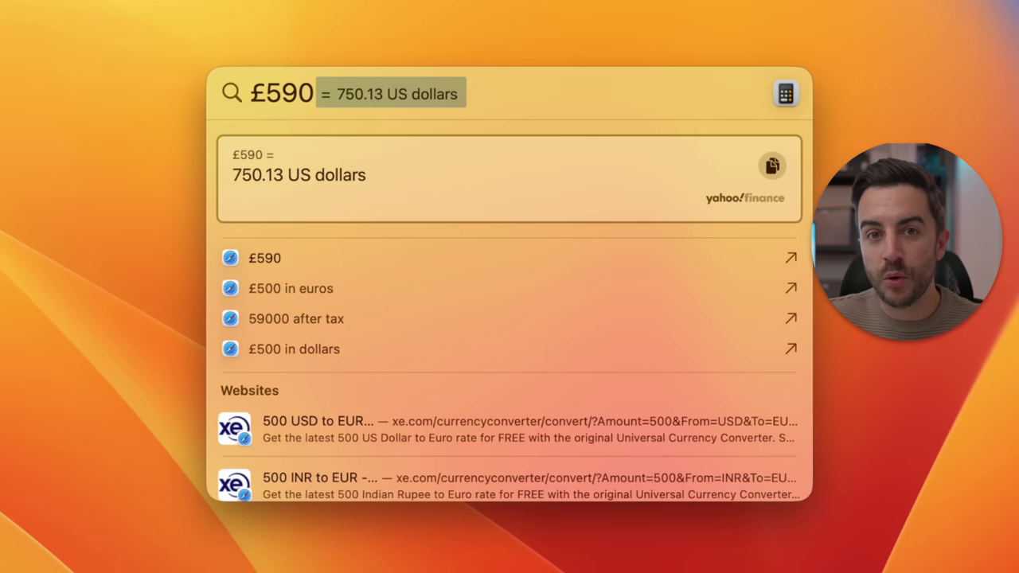
type(" to in")
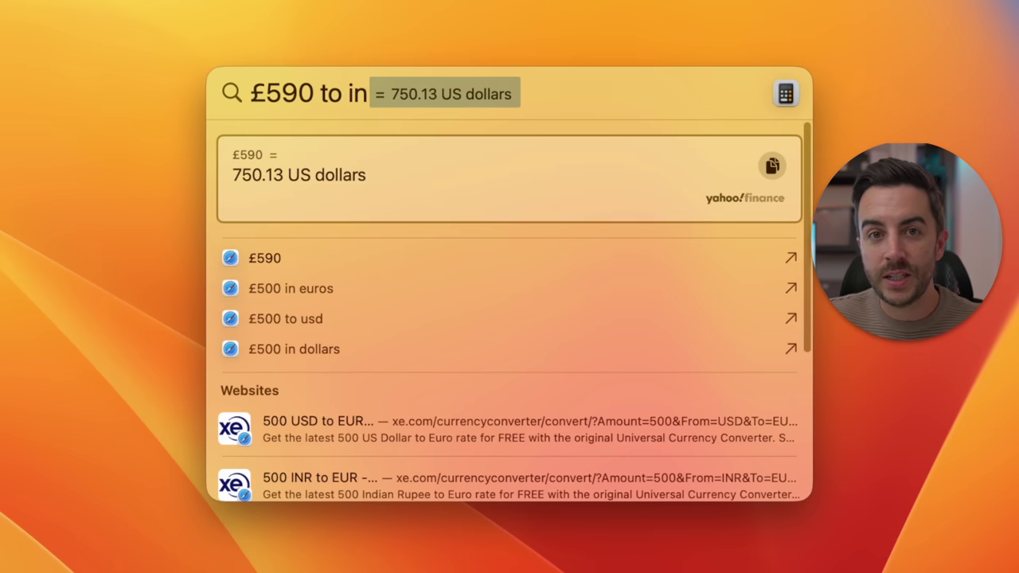
type("dian rupees")
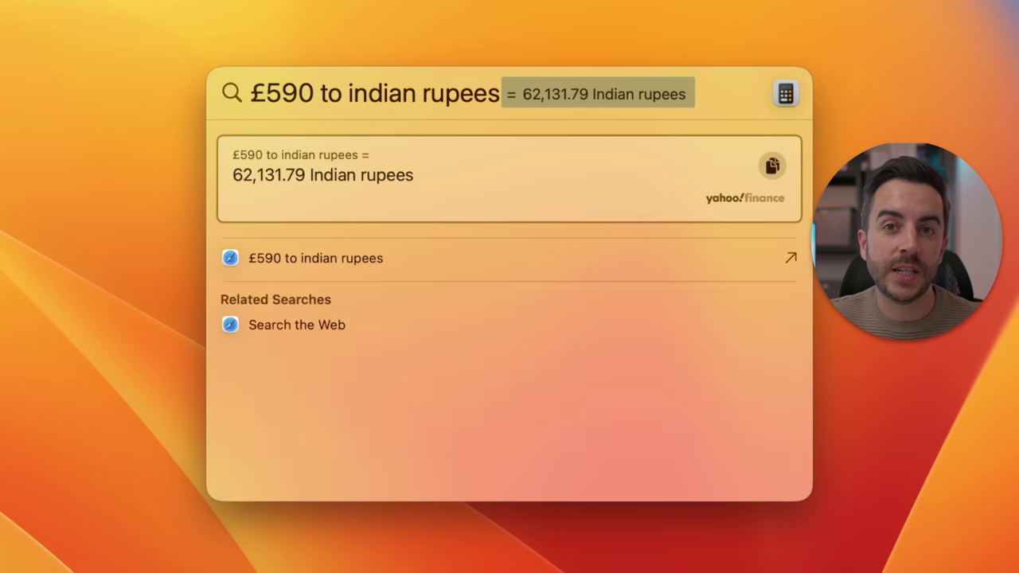
key("super+a")
type("810")
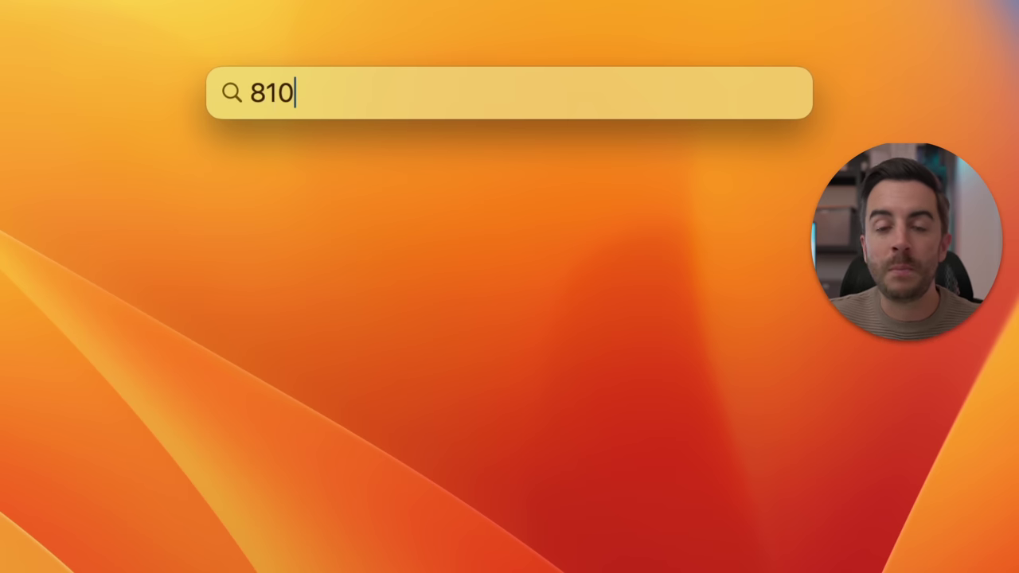
type("*7")
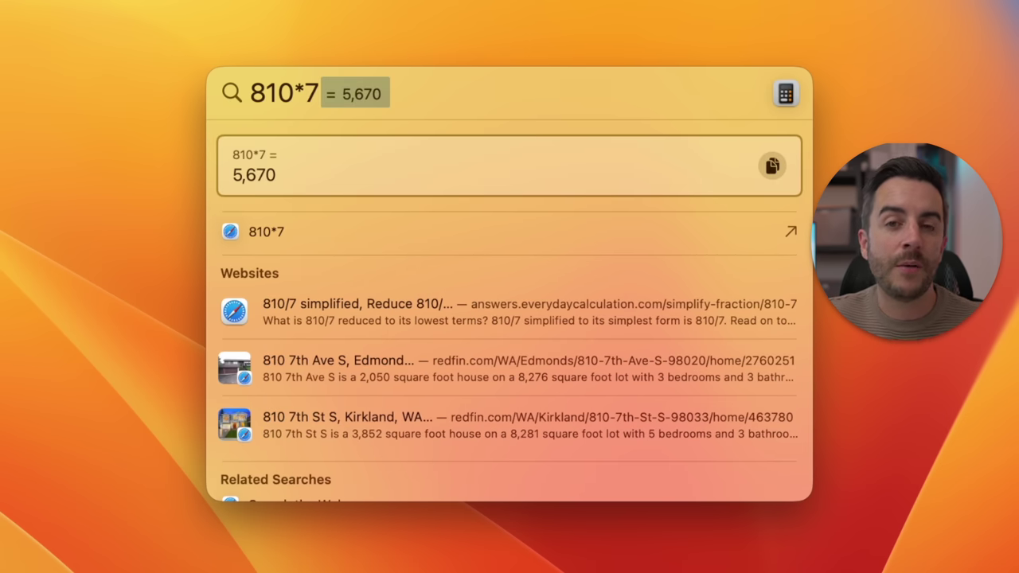
Convert 55 yards to metres, then 32 celsius to Fahrenheit (89.6 °F)
key("BackSpace")
key("BackSpace")
key("BackSpace")
key("BackSpace")
key("BackSpace")
key("BackSpace")
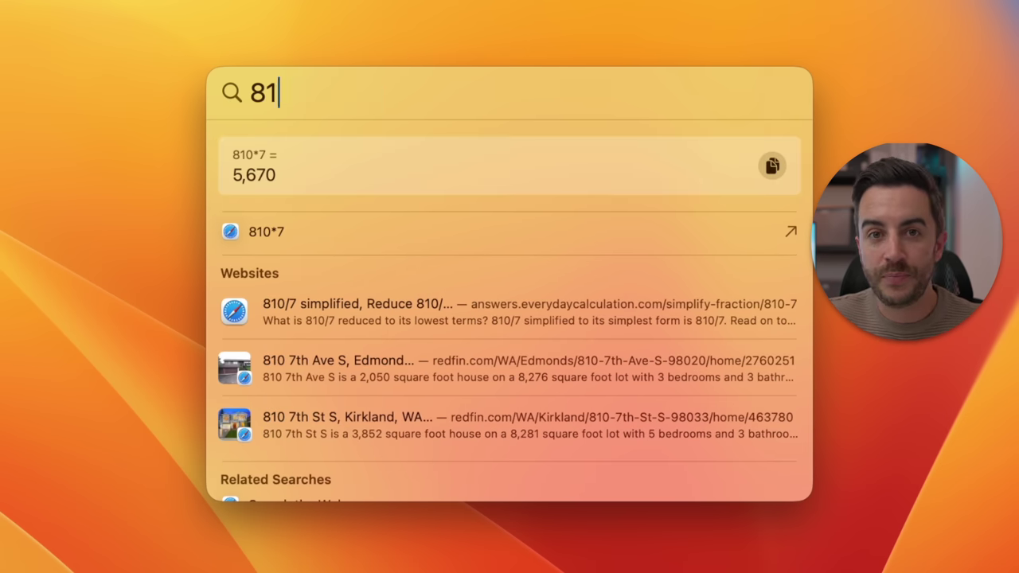
type("55 yards")
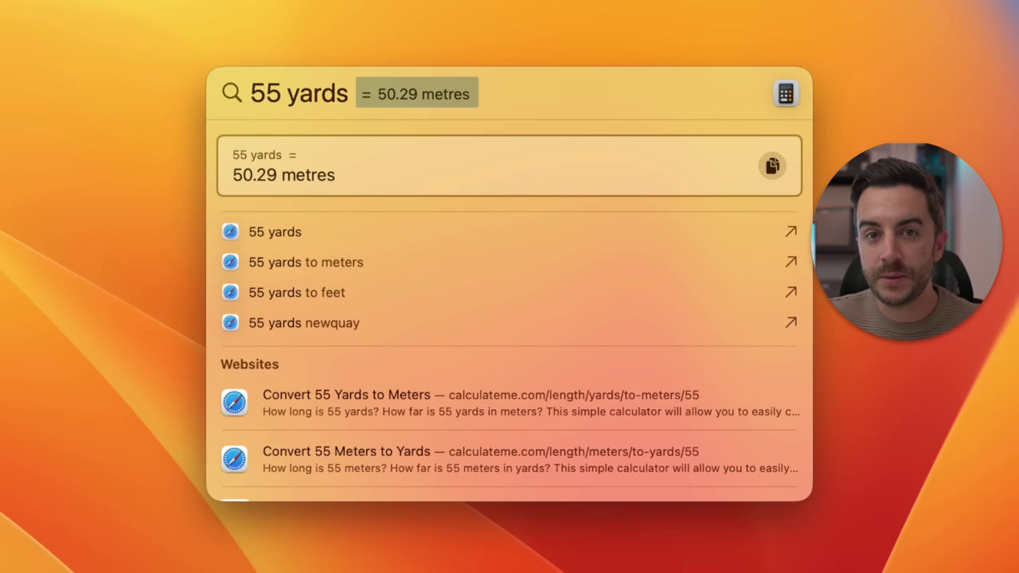
key("Escape")
type("32 celsius")
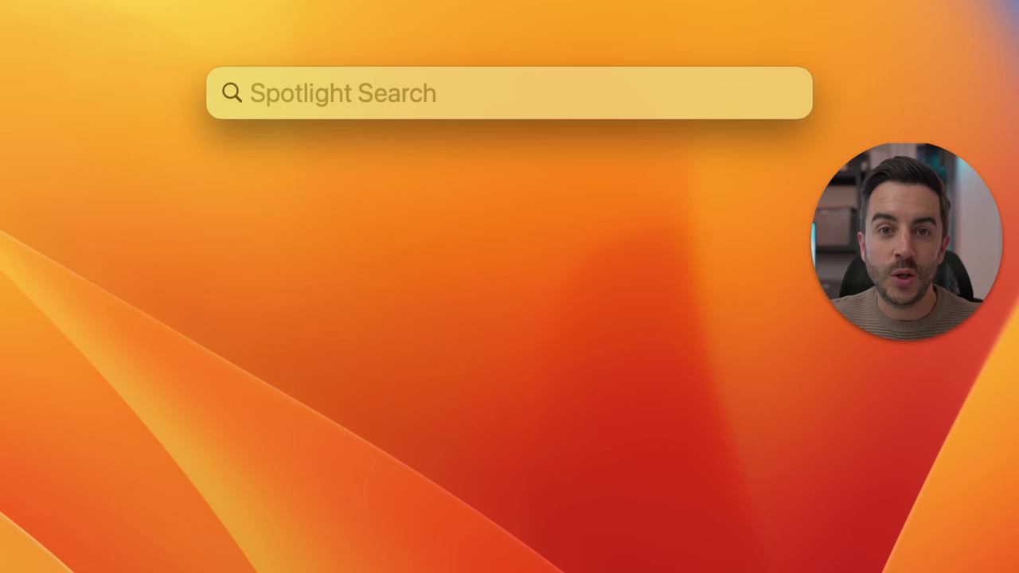
Look up Notorious BRG, then search for coffee near me
type("notorious brg")
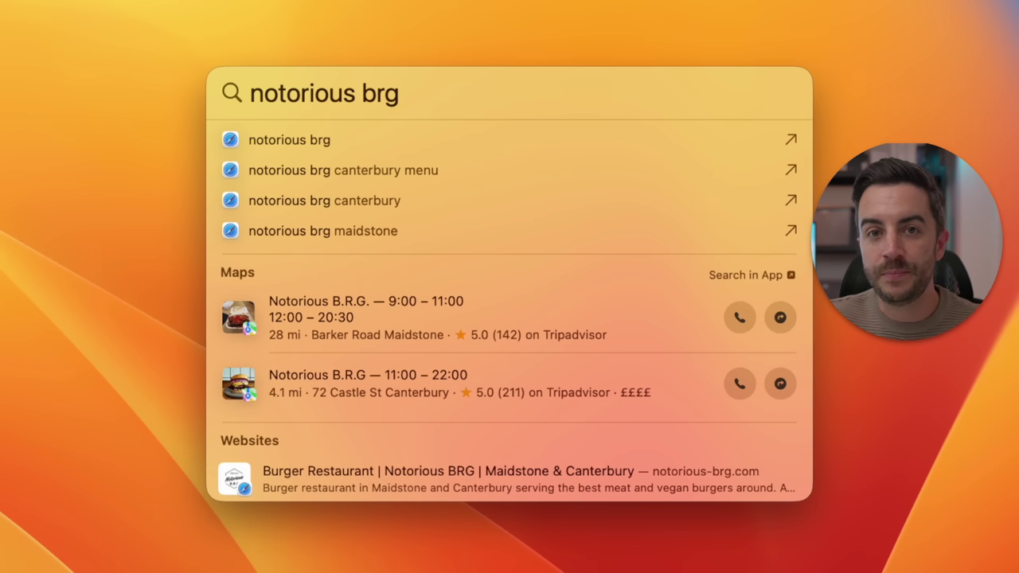
key("super+a")
type("coffee near me")
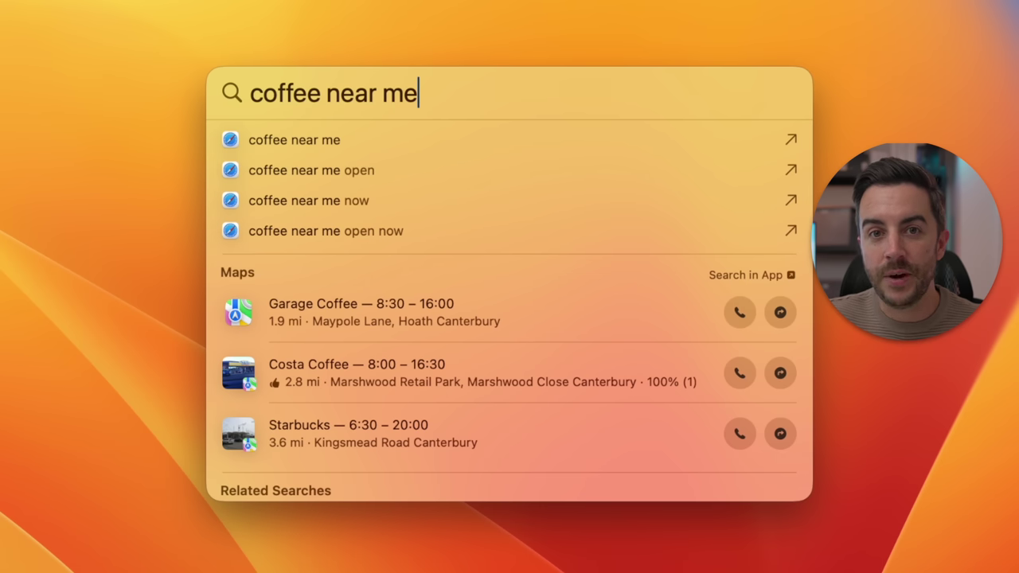
Show the full live flight details for BA1418
key("super+a")
type("ba1418")
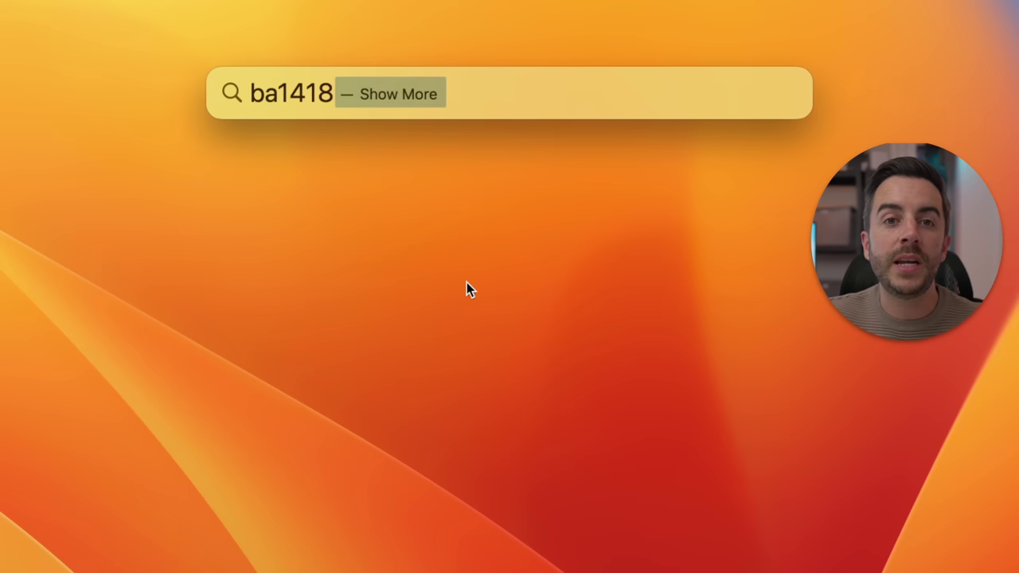
key("Return")
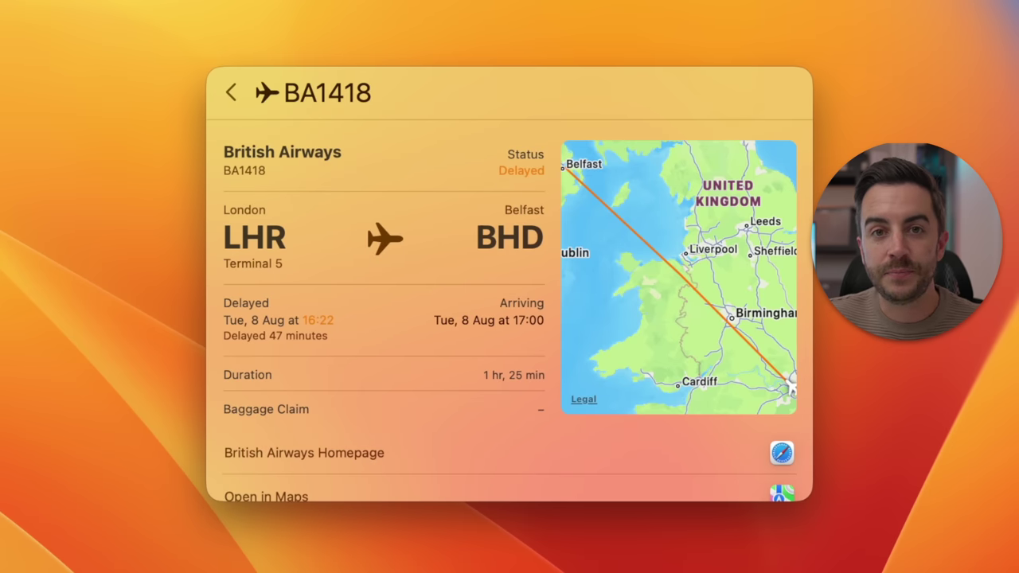
Launch the Moom app from Spotlight
key("super+a")
type("moom")
key("Return")
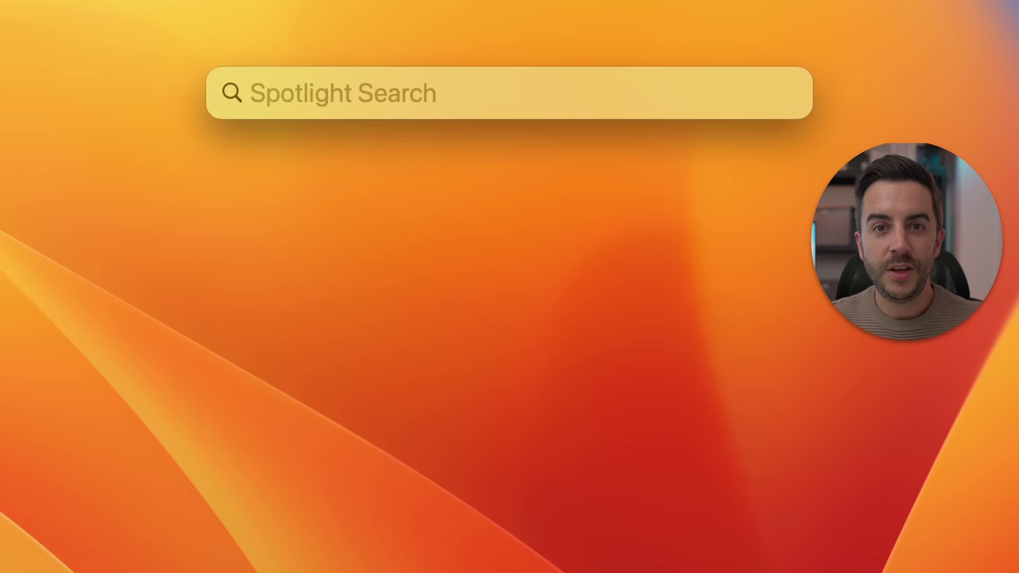
Bring up the Wi-Fi toggle, then the Bluetooth toggle in Spotlight
type("wifi")
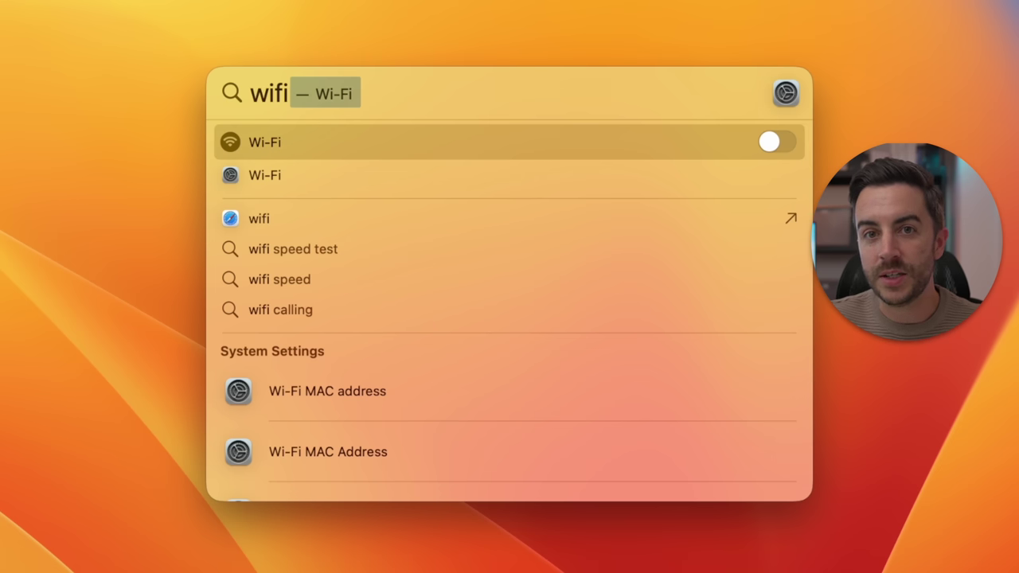
key("BackSpace")
key("BackSpace")
key("BackSpace")
key("BackSpace")
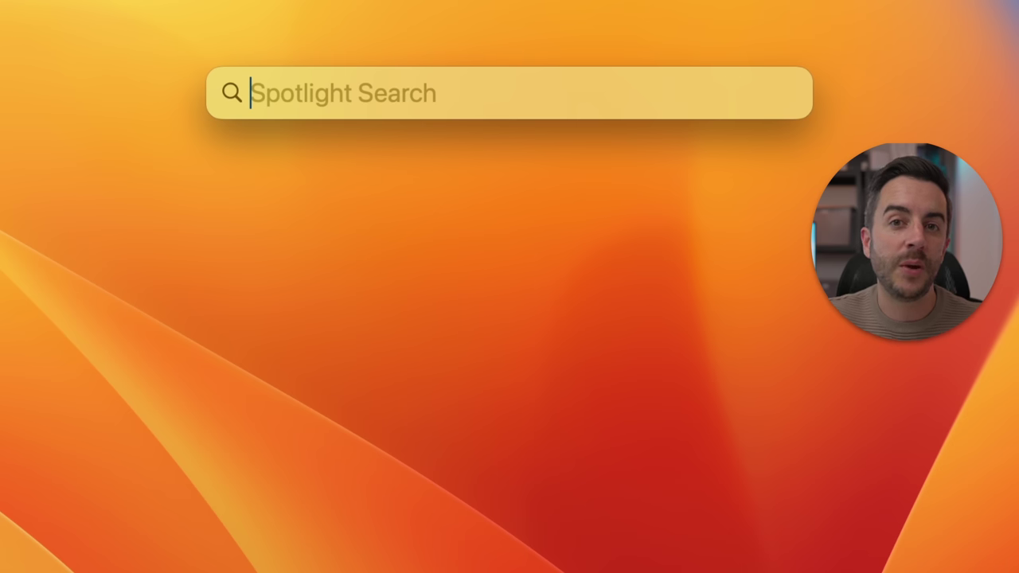
type("bluetooth")
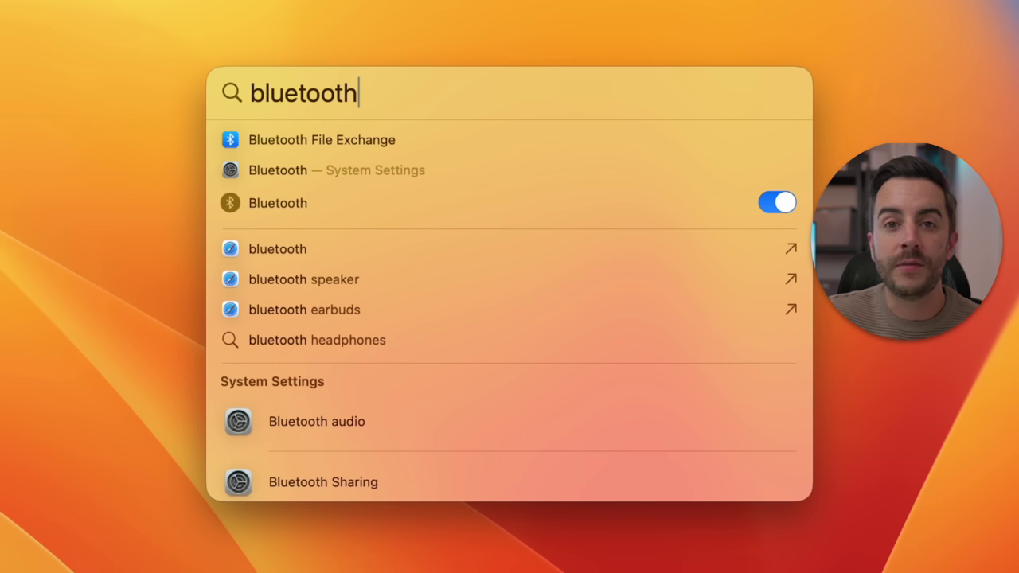
key("super+a")
Open Accessibility in System Settings, then search for start timer
type("accessibility")
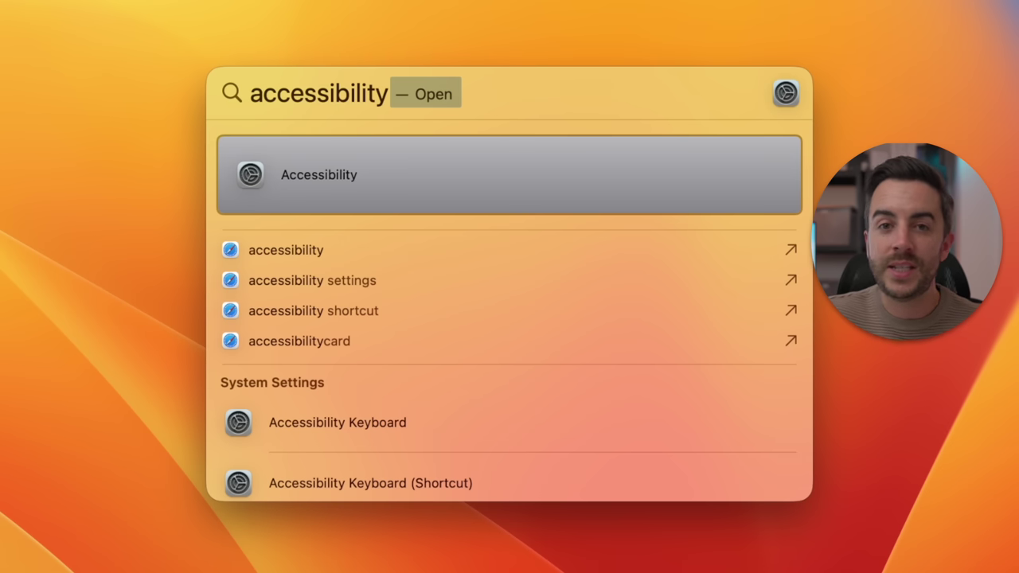
key("Return")
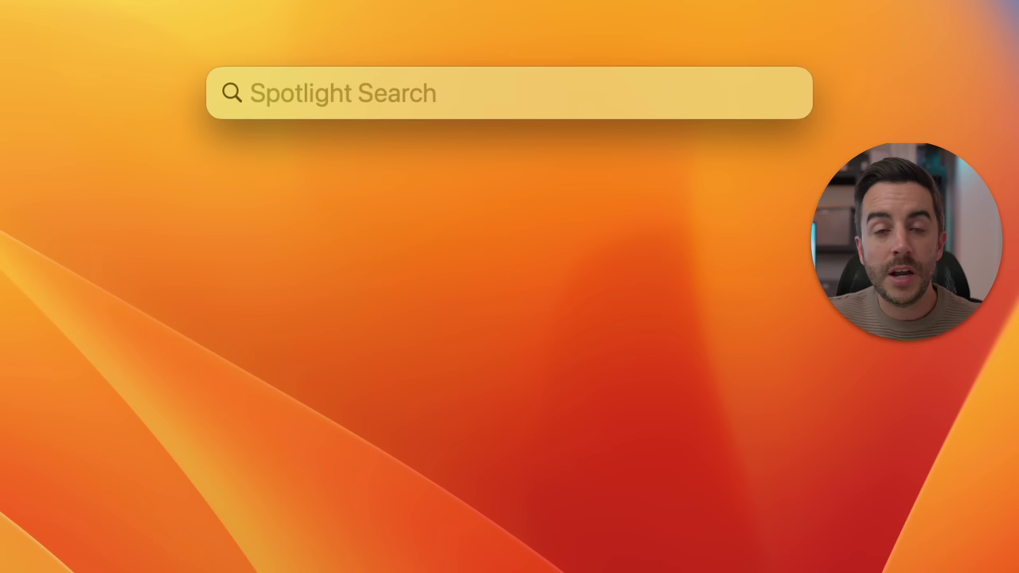
type("start timer")
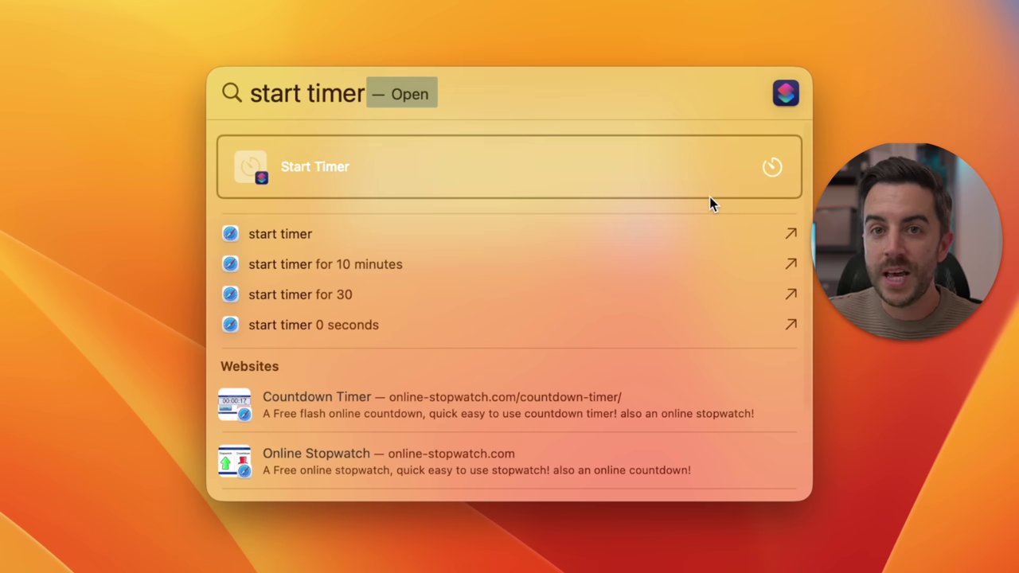
Run the Start Timer shortcut with a duration of 10 minutes
key("Return")
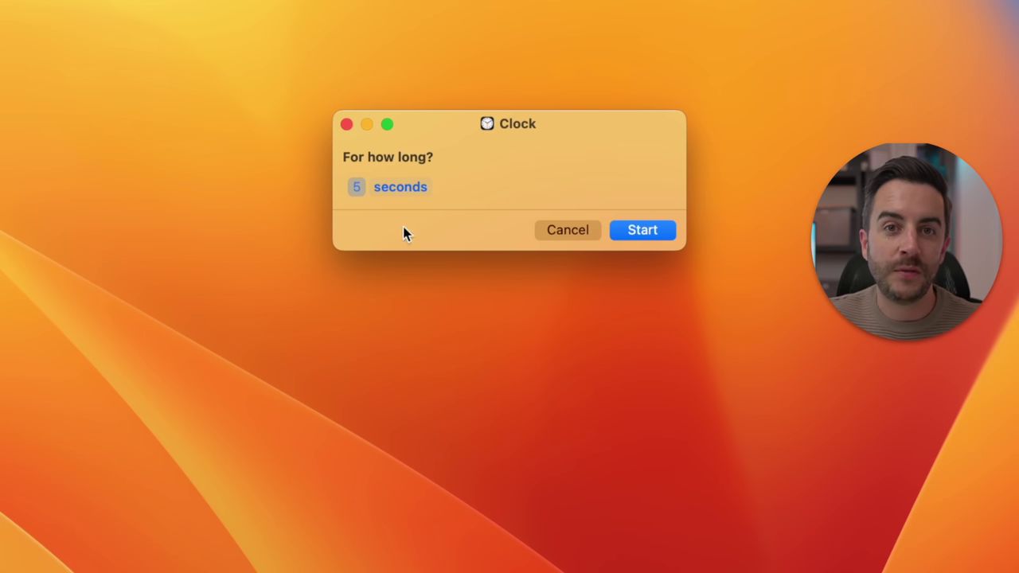
left_click(357, 186)
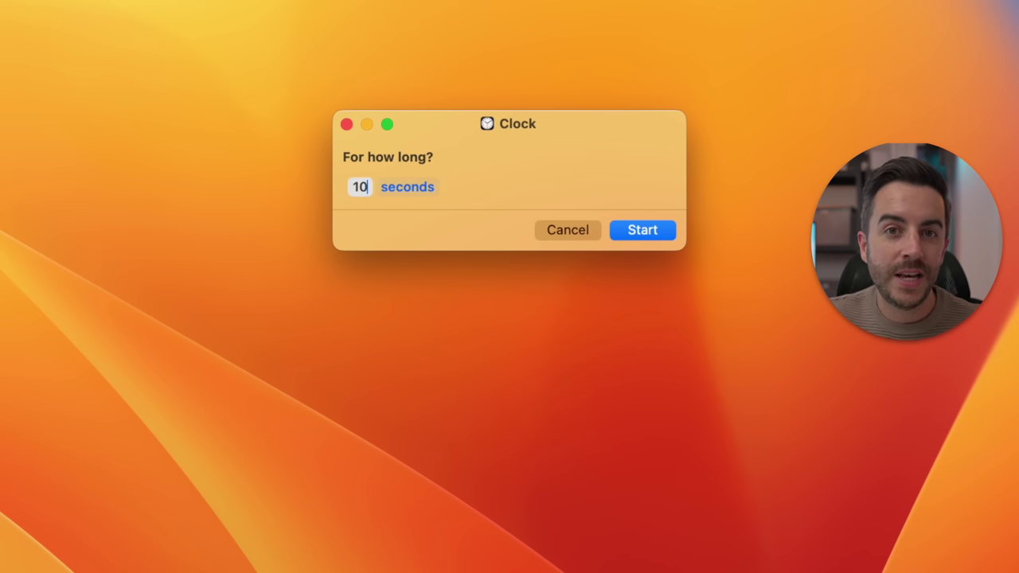
left_click(401, 183)
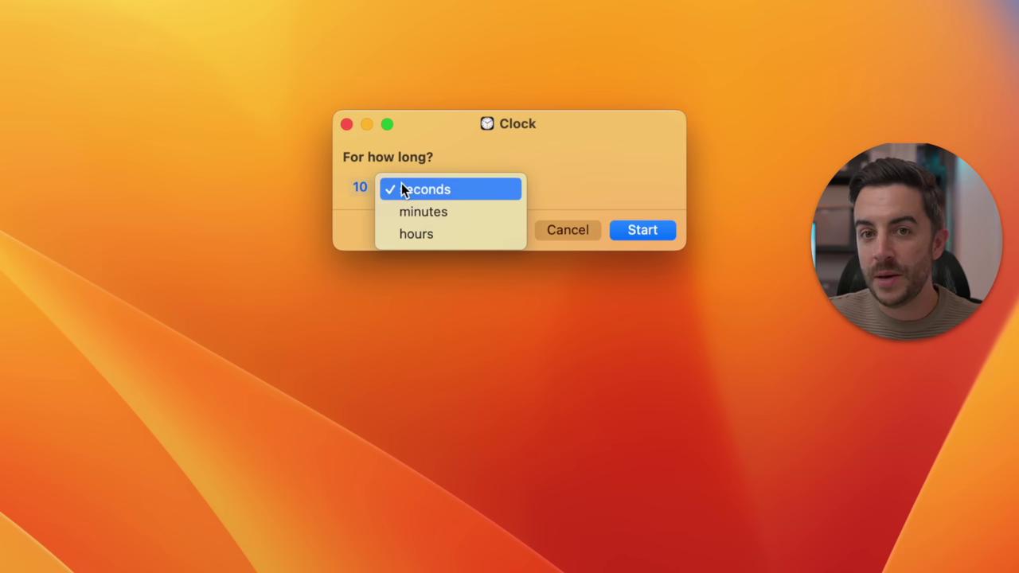
left_click(419, 211)
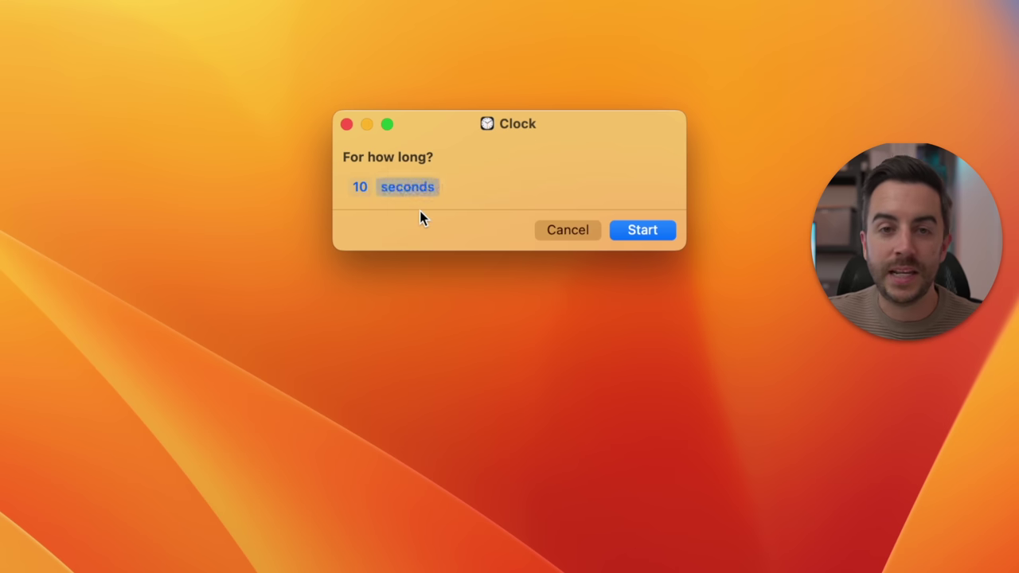
left_click(642, 230)
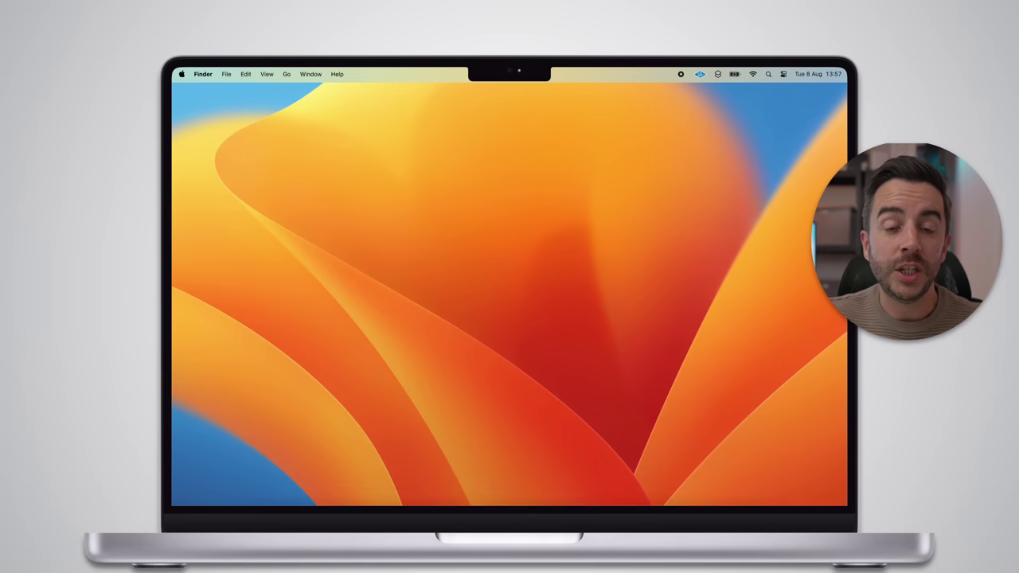
Open System Settings at the Siri & Spotlight pane
mouse_move(482, 487)
left_click(608, 487)
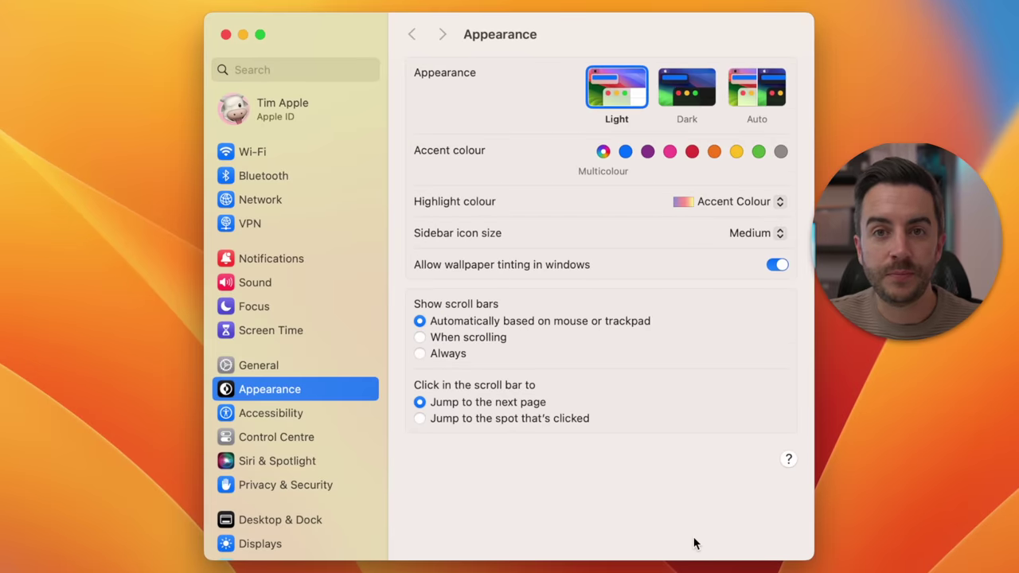
left_click(331, 471)
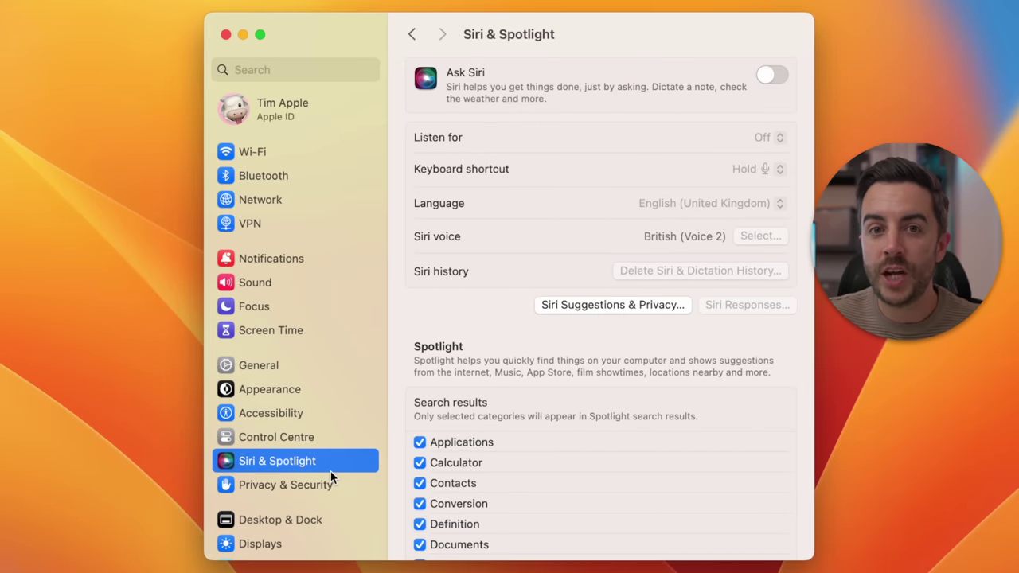
Open Spotlight Privacy and start adding a folder to exclude from search
scroll(636, 385, "down", 10)
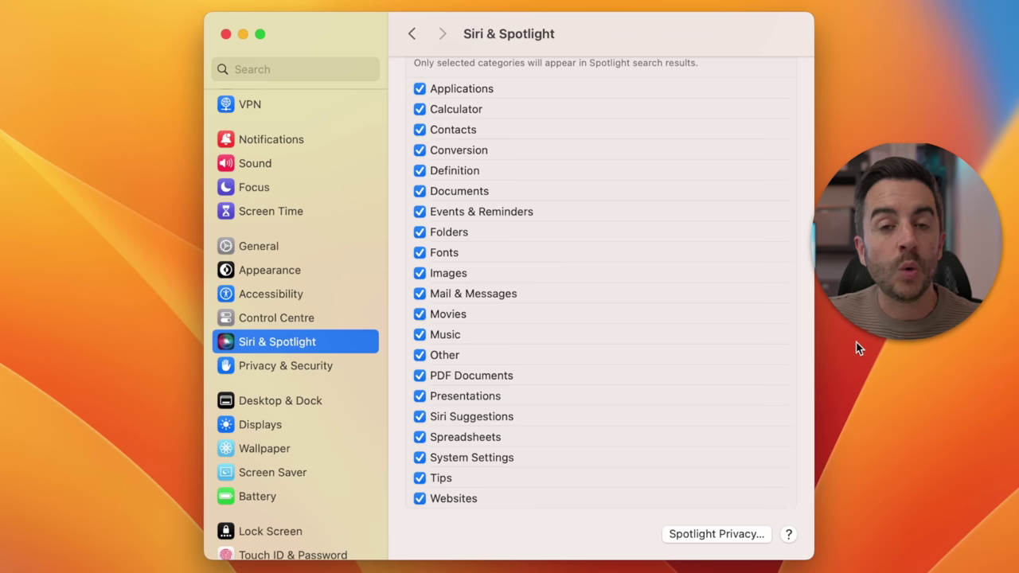
left_click(719, 536)
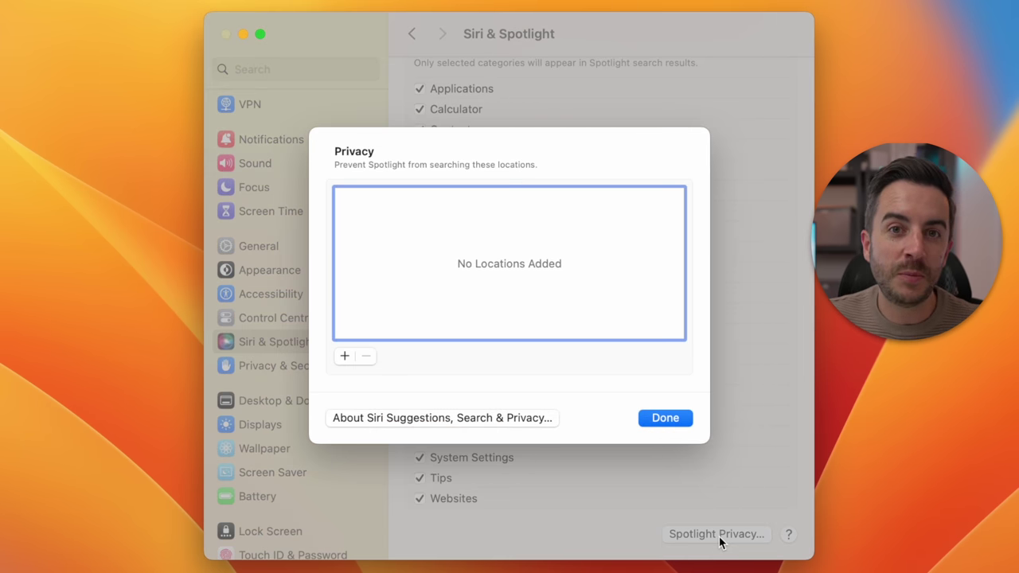
left_click(343, 356)
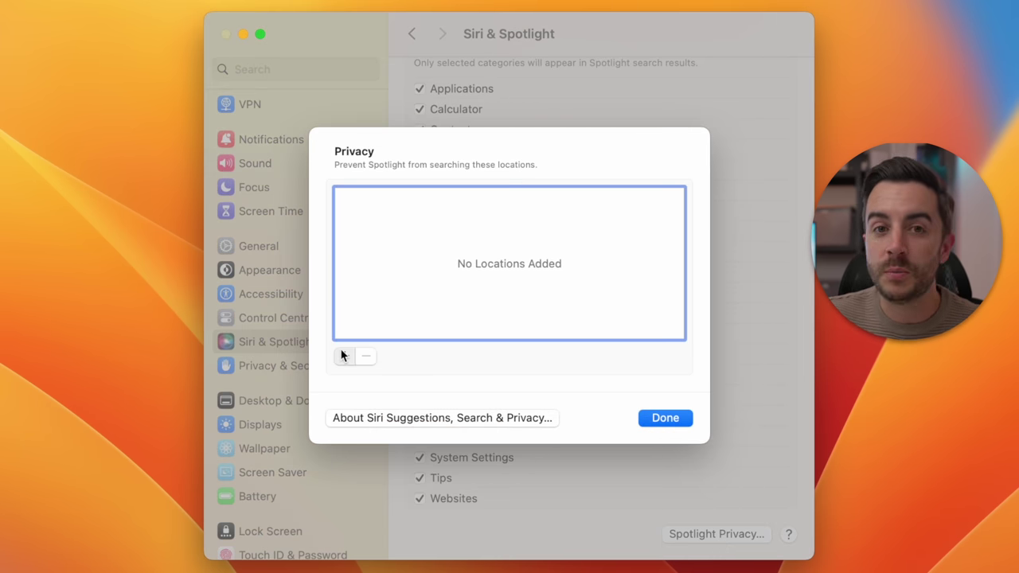